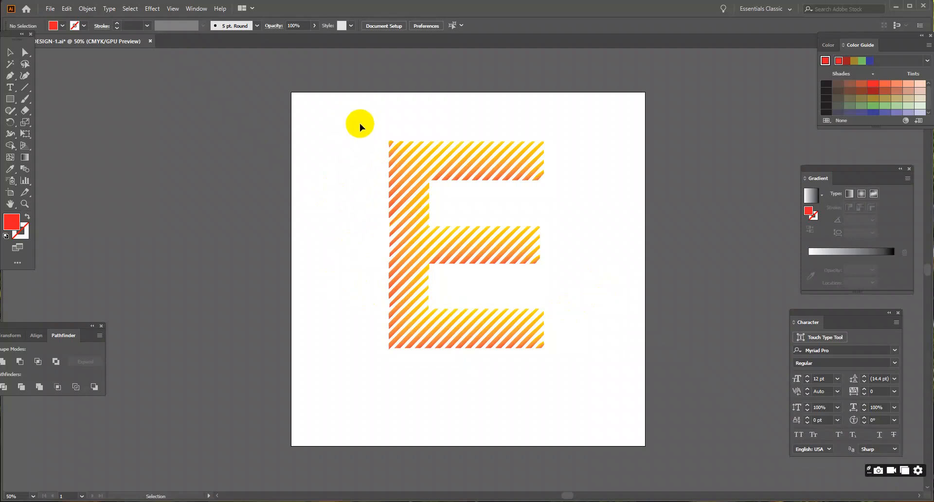
- Move the striped letter E off the artboard into the empty canvas to its left
{"action": "left_click_drag", "start_coordinate": [354, 126], "coordinate": [138, 194]}
{"action": "left_click", "coordinate": [211, 370]}
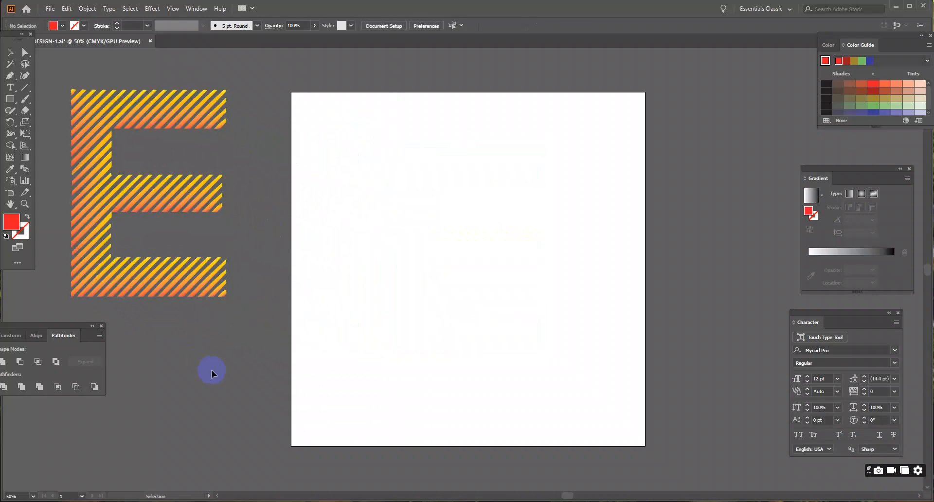
- Set the fill to None and the stroke to CMYK Red with a 5 pt weight
{"action": "left_click", "coordinate": [64, 27]}
{"action": "left_click", "coordinate": [62, 27]}
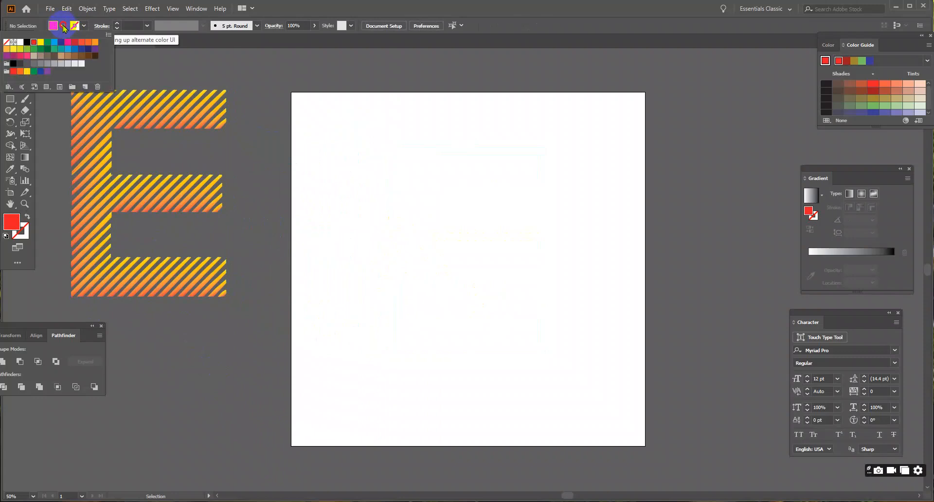
{"action": "left_click", "coordinate": [8, 46]}
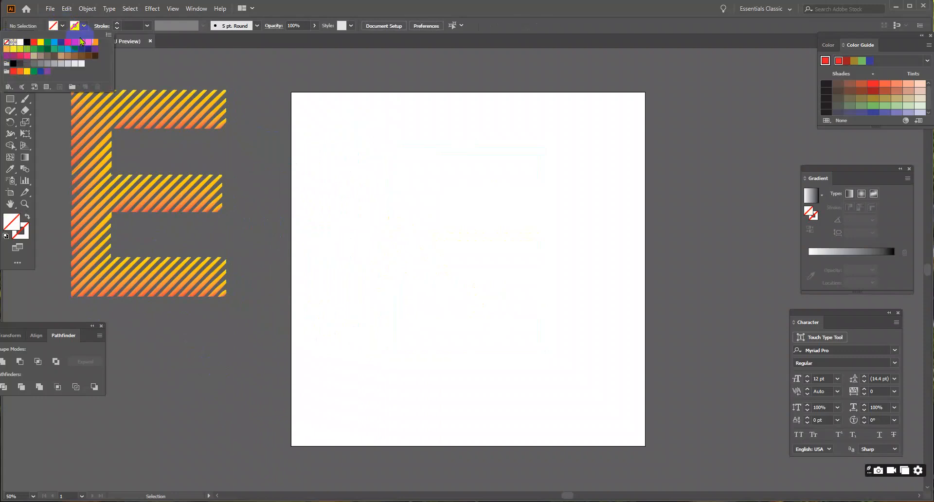
{"action": "left_click", "coordinate": [85, 26]}
{"action": "left_click", "coordinate": [85, 27]}
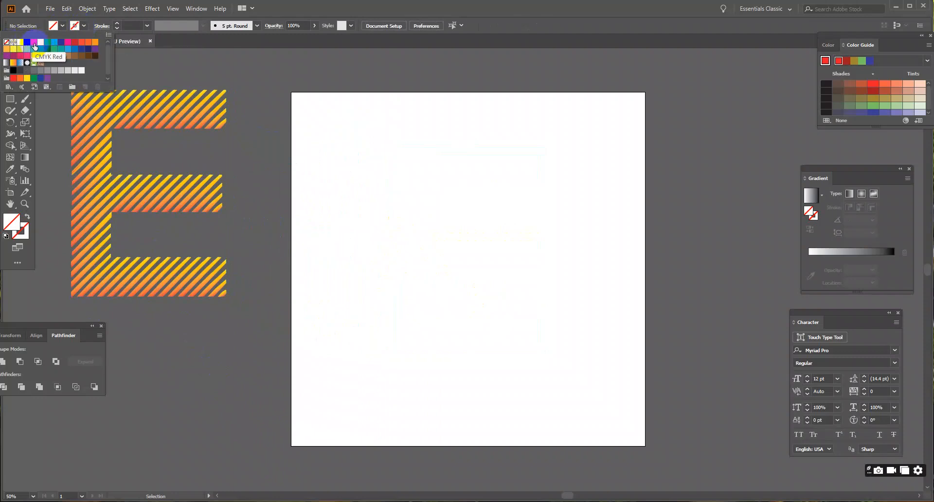
{"action": "left_click", "coordinate": [34, 46]}
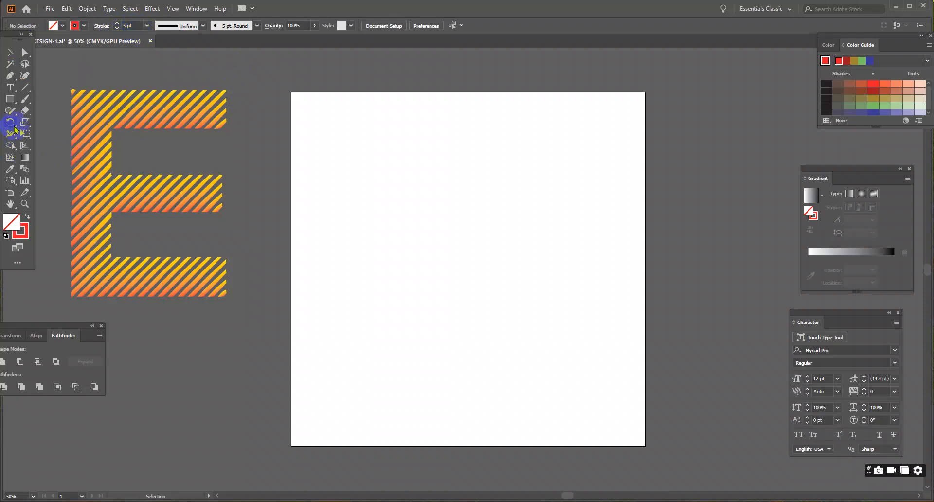
- Draw a straight vertical line near the artboard's left edge with the Line Segment tool and deselect it
{"action": "left_click", "coordinate": [23, 88]}
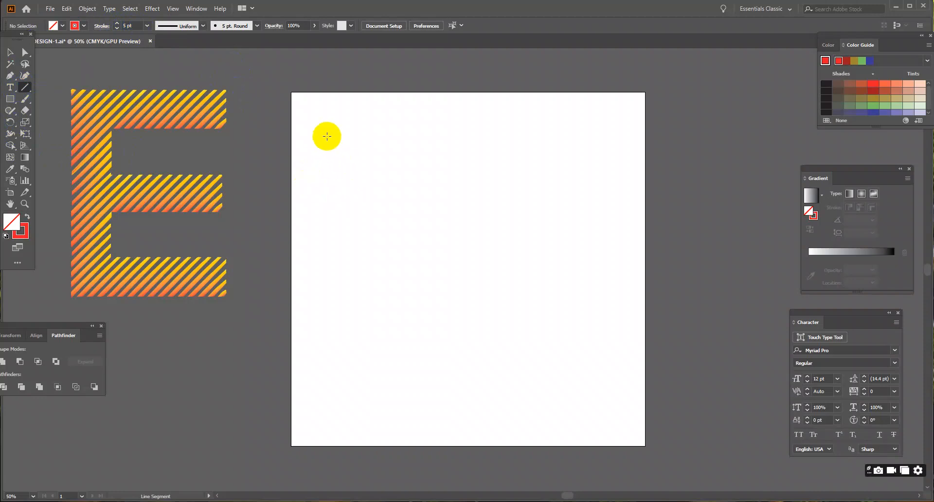
{"action": "left_click_drag", "start_coordinate": [327, 137], "coordinate": [329, 382]}
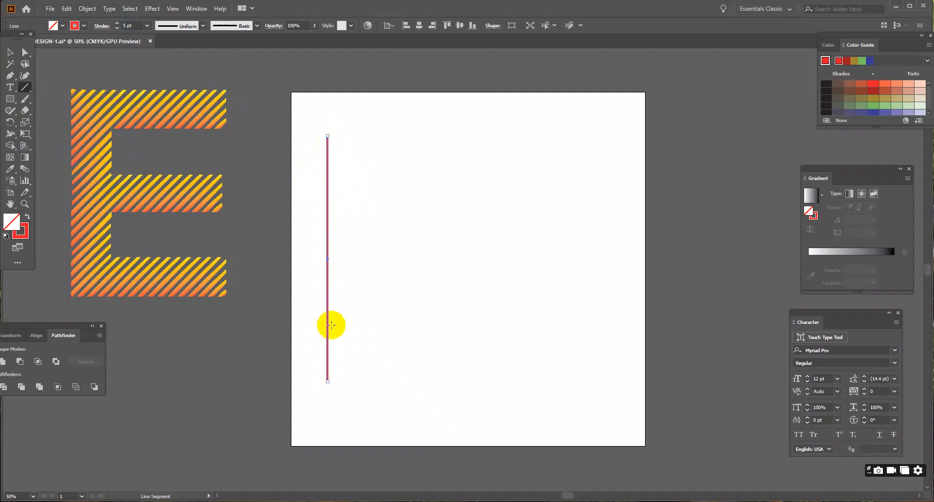
{"action": "left_click", "coordinate": [9, 52]}
{"action": "left_click", "coordinate": [229, 72]}
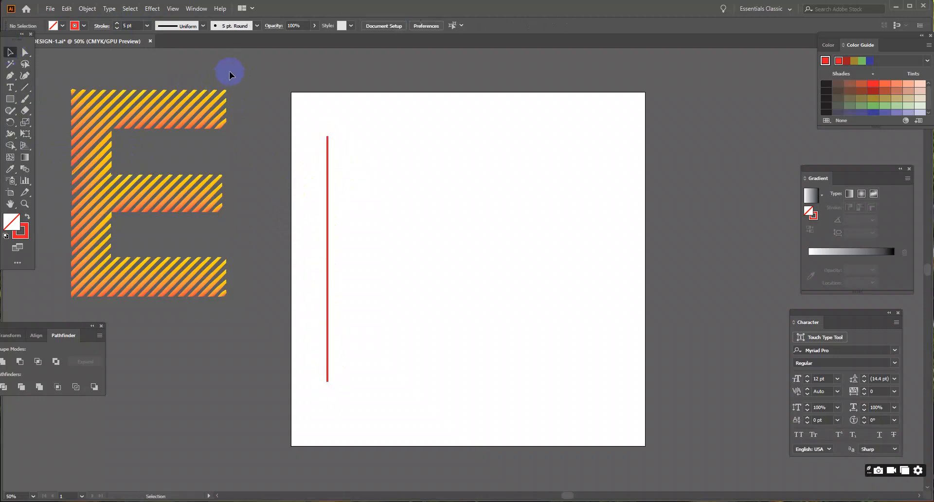
- Try to duplicate the vertical line slightly to its right and repeat the copy several times
{"action": "left_click", "coordinate": [328, 245]}
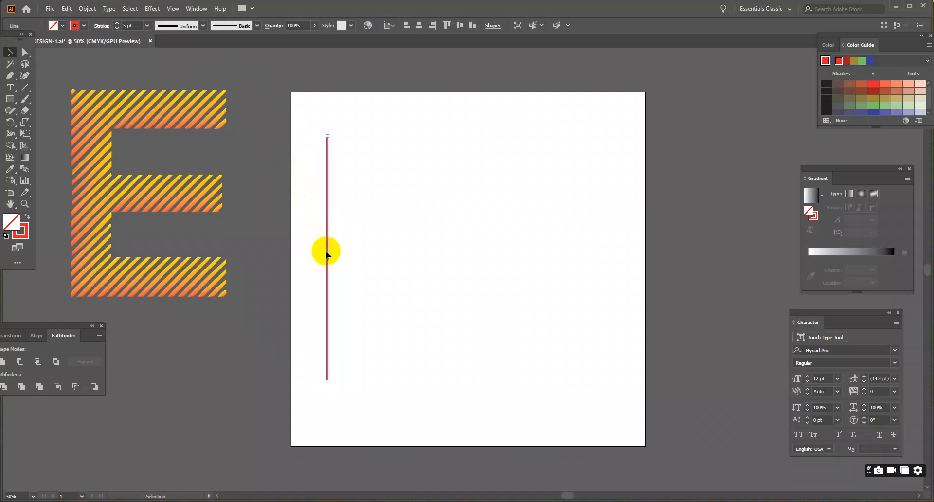
{"action": "left_click_drag", "start_coordinate": [327, 253], "coordinate": [333, 253]}
{"action": "key", "text": "a"}
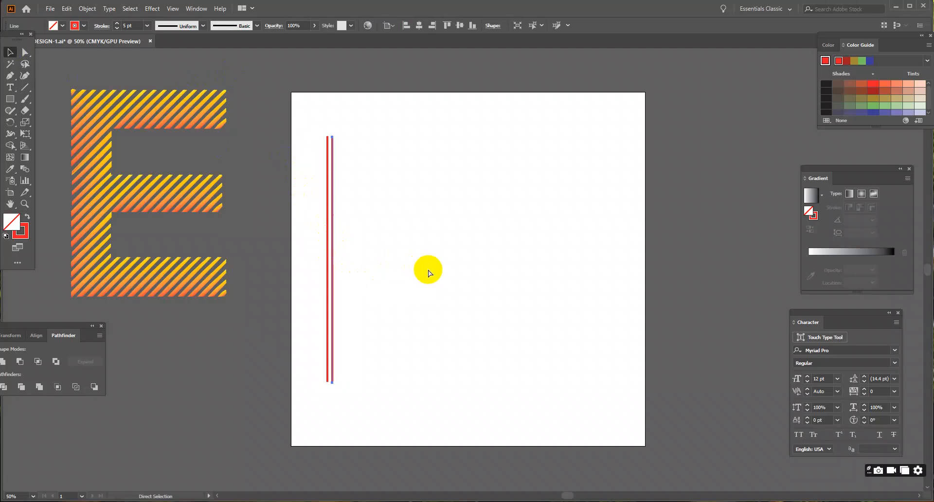
{"action": "key", "text": "ctrl+d"}
{"action": "key", "text": "ctrl+d"}
{"action": "key", "text": "ctrl+d"}
{"action": "key", "text": "ctrl+d"}
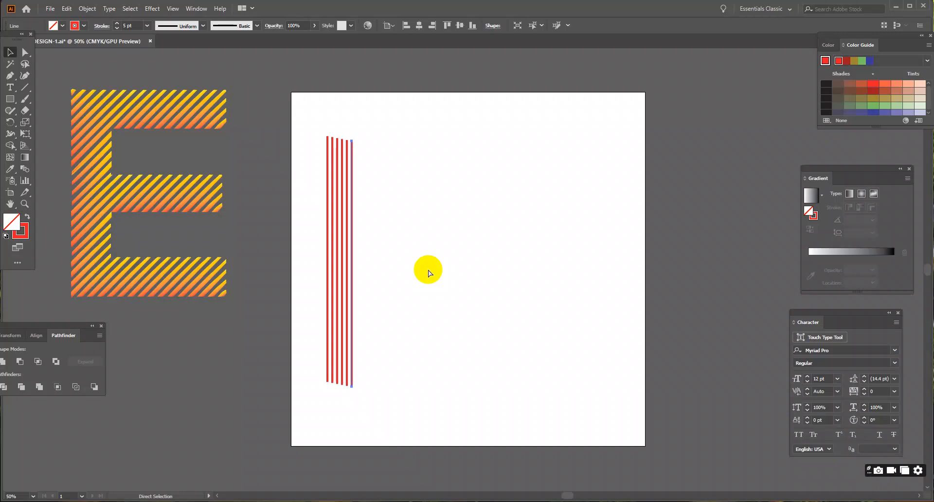
{"action": "key", "text": "ctrl+d"}
{"action": "key", "text": "ctrl+d"}
{"action": "key", "text": "ctrl+d"}
{"action": "key", "text": "ctrl+d"}
{"action": "key", "text": "v"}
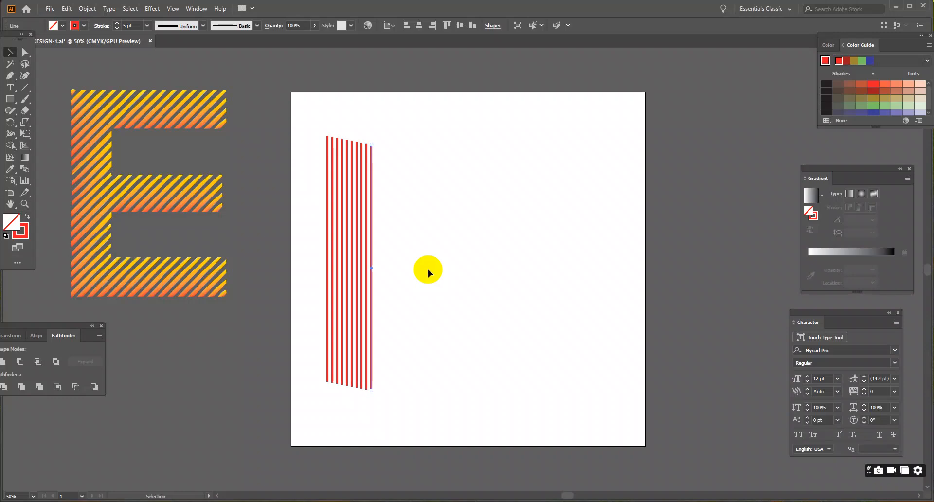
- Undo all the line copies so that only the original vertical line is left
{"action": "key", "text": "ctrl+z"}
{"action": "key", "text": "ctrl+z"}
{"action": "key", "text": "ctrl+z"}
{"action": "key", "text": "ctrl+z"}
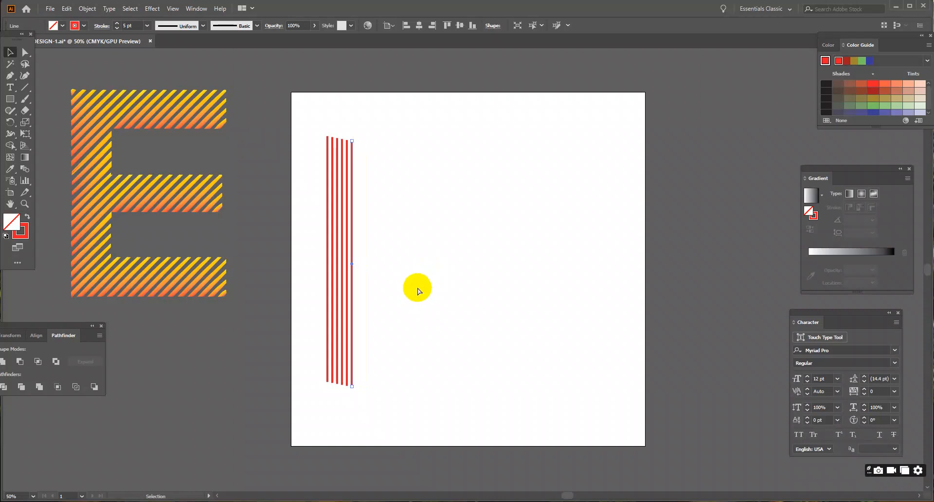
{"action": "key", "text": "ctrl+z"}
{"action": "key", "text": "ctrl+z"}
{"action": "key", "text": "ctrl+z"}
{"action": "key", "text": "z"}
{"action": "key", "text": "ctrl+z"}
{"action": "key", "text": "ctrl+z"}
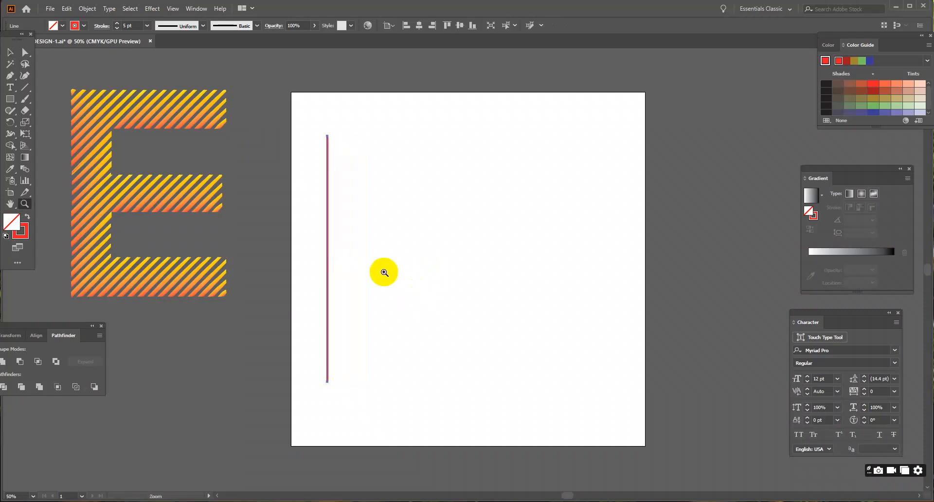
- Duplicate the line a short distance straight to its right and repeat the copy until evenly spaced lines fill most of the artboard's width
{"action": "left_click", "coordinate": [10, 54]}
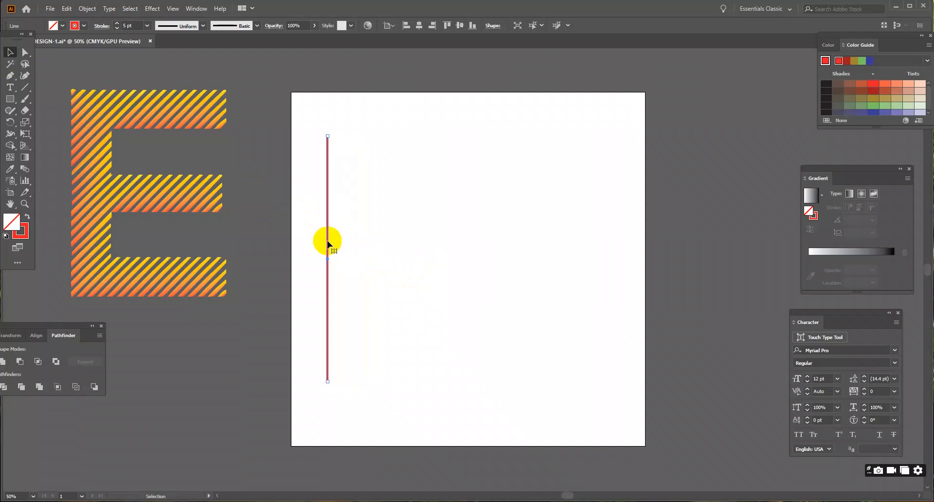
{"action": "left_click_drag", "start_coordinate": [328, 241], "coordinate": [334, 243]}
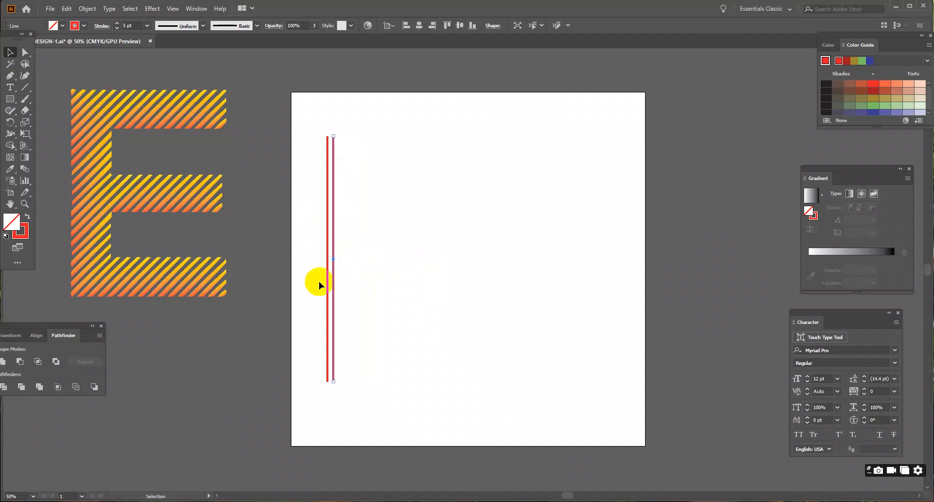
{"action": "key", "text": "a"}
{"action": "key", "text": "ctrl+d"}
{"action": "key", "text": "ctrl+d"}
{"action": "key", "text": "ctrl+d"}
{"action": "key", "text": "ctrl+d"}
{"action": "key", "text": "ctrl+d"}
{"action": "key", "text": "ctrl+d"}
{"action": "key", "text": "ctrl+d"}
{"action": "key", "text": "ctrl+d"}
{"action": "key", "text": "ctrl+d"}
{"action": "key", "text": "ctrl+d"}
{"action": "key", "text": "ctrl+d"}
{"action": "key", "text": "ctrl+d"}
{"action": "key", "text": "ctrl+d"}
{"action": "key", "text": "ctrl+d"}
{"action": "key", "text": "ctrl+d"}
{"action": "key", "text": "ctrl+d"}
{"action": "key", "text": "ctrl+d"}
{"action": "key", "text": "ctrl+d"}
{"action": "key", "text": "ctrl+d"}
{"action": "key", "text": "ctrl+d"}
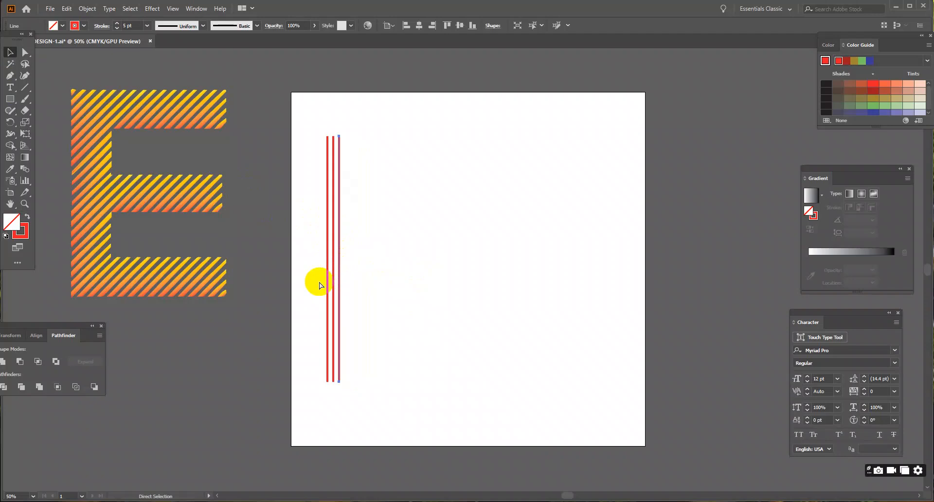
{"action": "key", "text": "ctrl+d"}
{"action": "key", "text": "ctrl+d"}
{"action": "key", "text": "ctrl+d"}
{"action": "key", "text": "ctrl+d"}
{"action": "key", "text": "ctrl+d"}
{"action": "key", "text": "ctrl+d"}
{"action": "key", "text": "ctrl+d"}
{"action": "key", "text": "ctrl+d"}
{"action": "key", "text": "ctrl+d"}
{"action": "key", "text": "ctrl+d"}
{"action": "key", "text": "ctrl+d"}
{"action": "key", "text": "ctrl+d"}
{"action": "key", "text": "ctrl+d"}
{"action": "key", "text": "ctrl+d"}
{"action": "key", "text": "ctrl+d"}
{"action": "key", "text": "ctrl+d"}
{"action": "key", "text": "ctrl+d"}
{"action": "key", "text": "ctrl+d"}
{"action": "key", "text": "ctrl+d"}
{"action": "key", "text": "ctrl+d"}
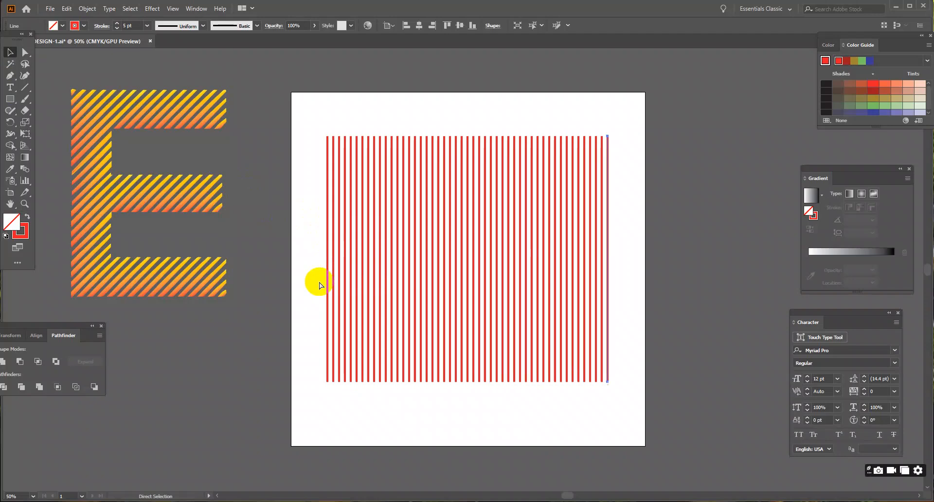
{"action": "key", "text": "v"}
- Select all the vertical lines on the artboard together
{"action": "left_click_drag", "start_coordinate": [307, 140], "coordinate": [706, 381]}
{"action": "left_click", "coordinate": [613, 273]}
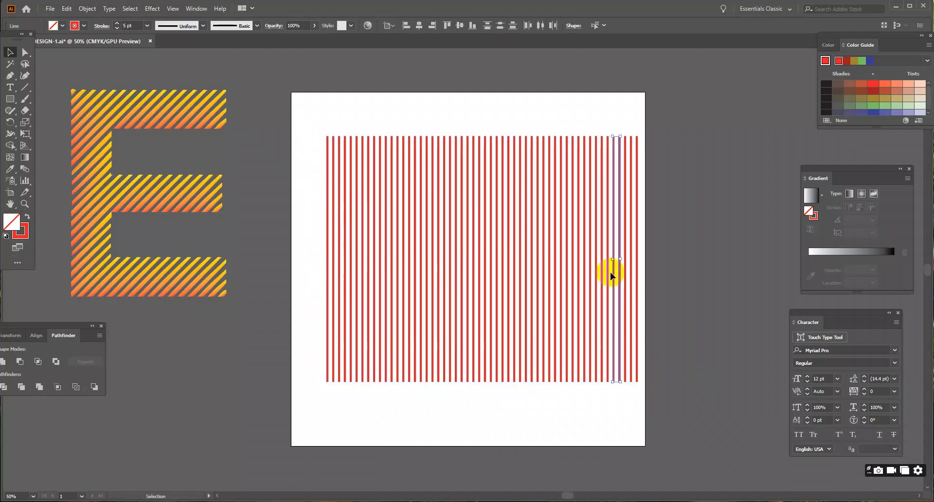
{"action": "left_click", "coordinate": [314, 137]}
{"action": "left_click_drag", "start_coordinate": [314, 137], "coordinate": [678, 344]}
{"action": "left_click", "coordinate": [490, 191]}
- Try to centre the ungrouped lines horizontally, and undo the alignment
{"action": "left_click", "coordinate": [417, 34]}
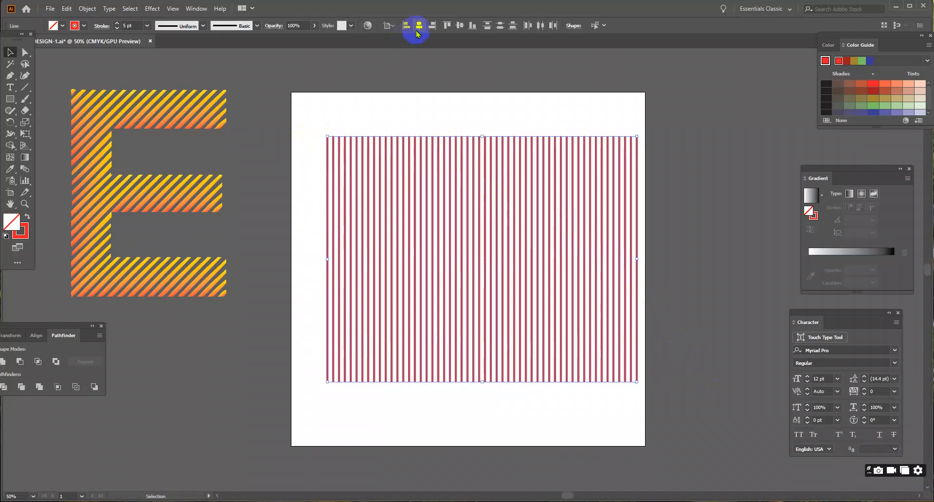
{"action": "left_click", "coordinate": [419, 27]}
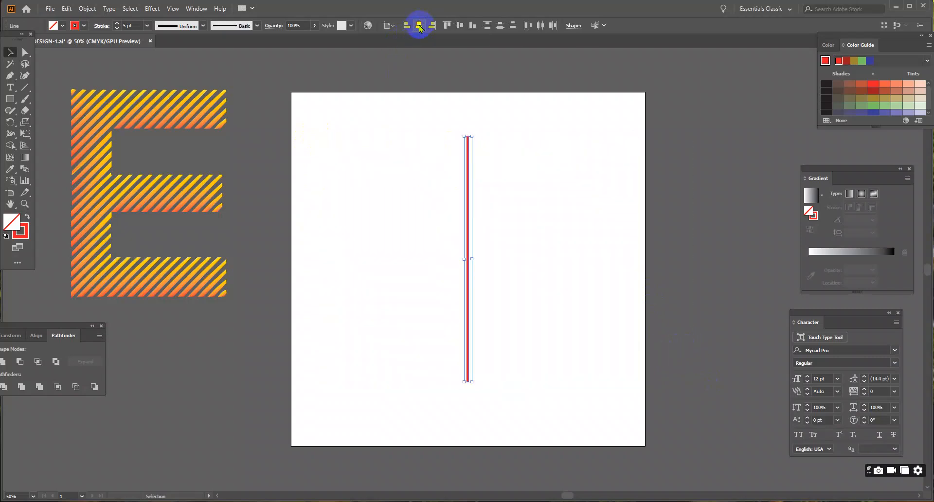
{"action": "left_click", "coordinate": [542, 192]}
{"action": "key", "text": "ctrl+z"}
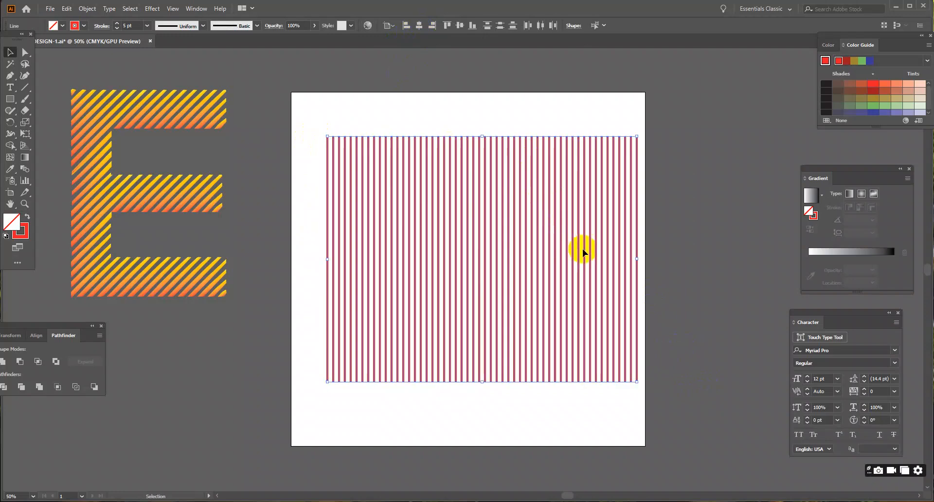
- Group the vertical lines and centre the group horizontally and vertically on the artboard
{"action": "right_click", "coordinate": [470, 224]}
{"action": "left_click", "coordinate": [489, 285]}
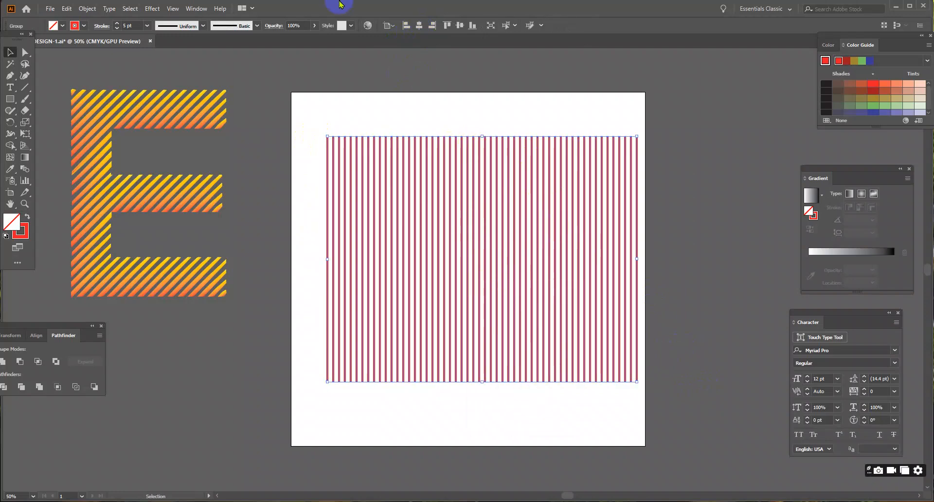
{"action": "left_click", "coordinate": [418, 27]}
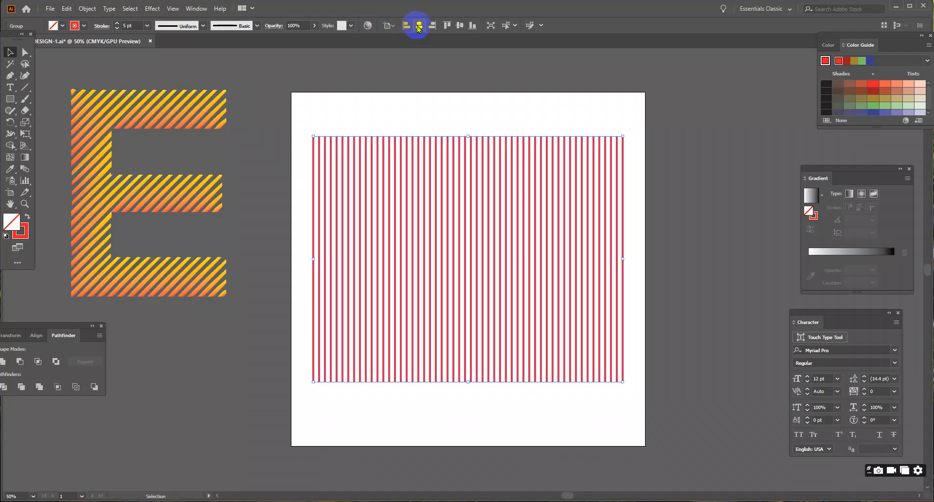
{"action": "left_click", "coordinate": [460, 27]}
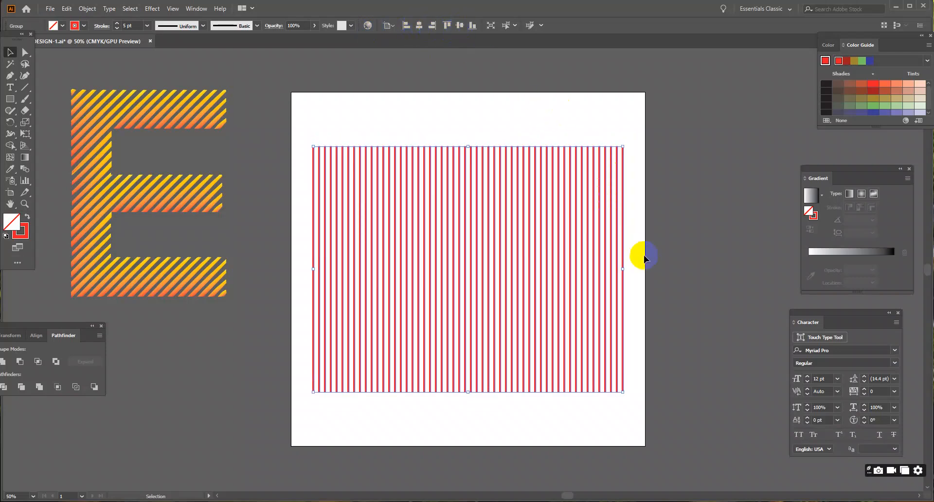
{"action": "left_click", "coordinate": [643, 257]}
{"action": "scroll", "coordinate": [642, 256], "scroll_direction": "down", "scroll_amount": 1}
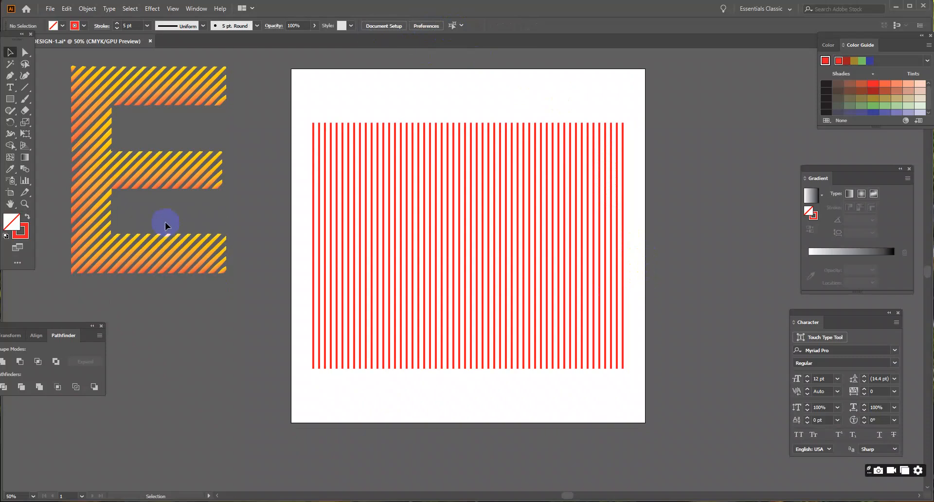
{"action": "left_click", "coordinate": [11, 87]}
{"action": "scroll", "coordinate": [194, 361], "scroll_direction": "down", "scroll_amount": 1}
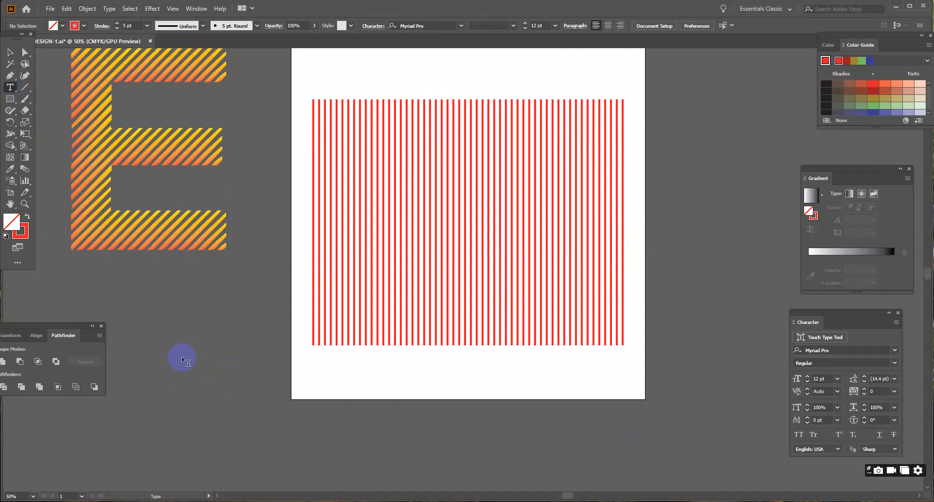
{"action": "left_click", "coordinate": [168, 377]}
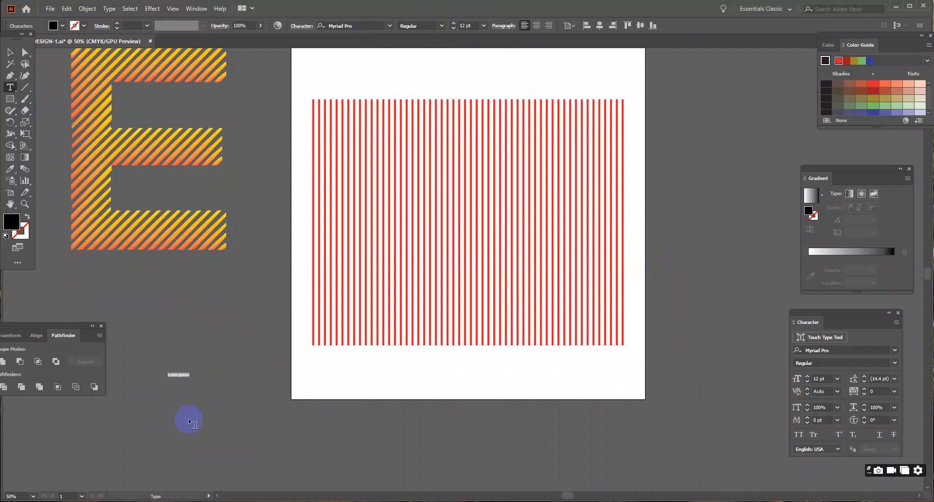
{"action": "key", "text": "BackSpace"}
{"action": "left_click", "coordinate": [12, 52]}
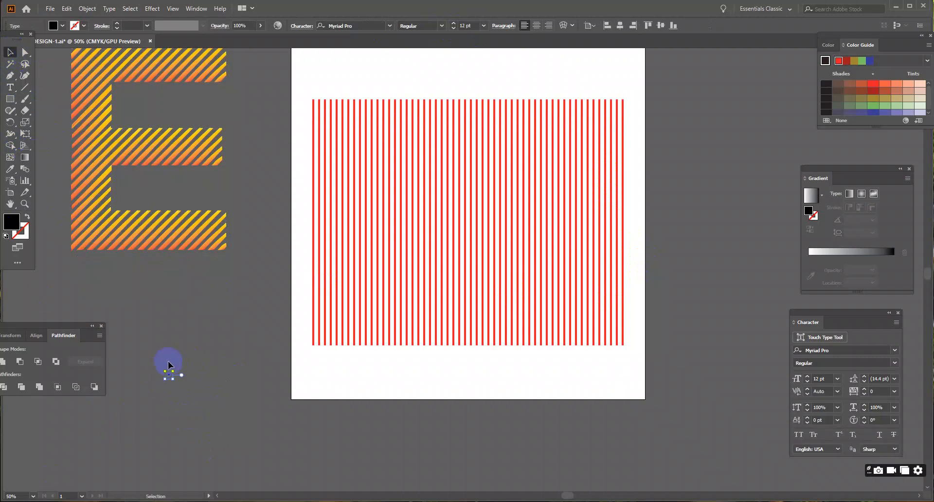
{"action": "left_click_drag", "start_coordinate": [173, 371], "coordinate": [173, 394]}
{"action": "key", "text": "Delete"}
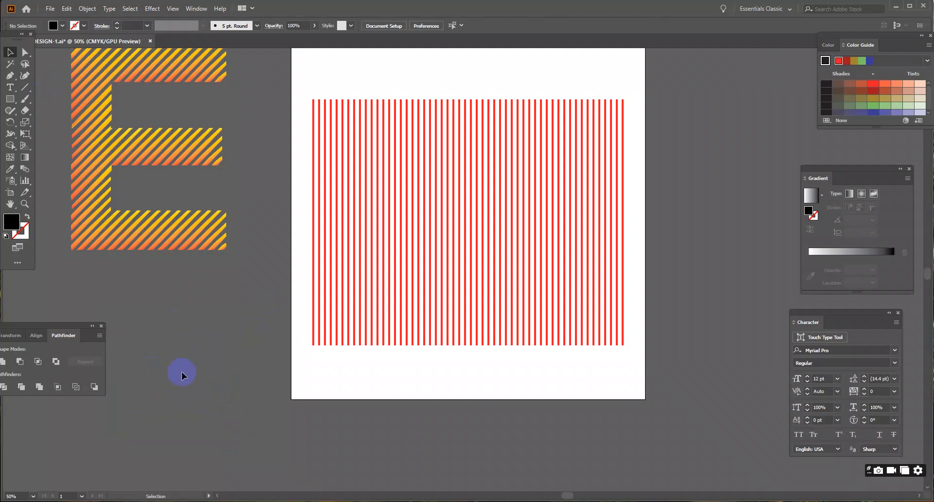
- Add the text letter "E" below the striped letter and enlarge it to about 952 pt
{"action": "left_click", "coordinate": [10, 87]}
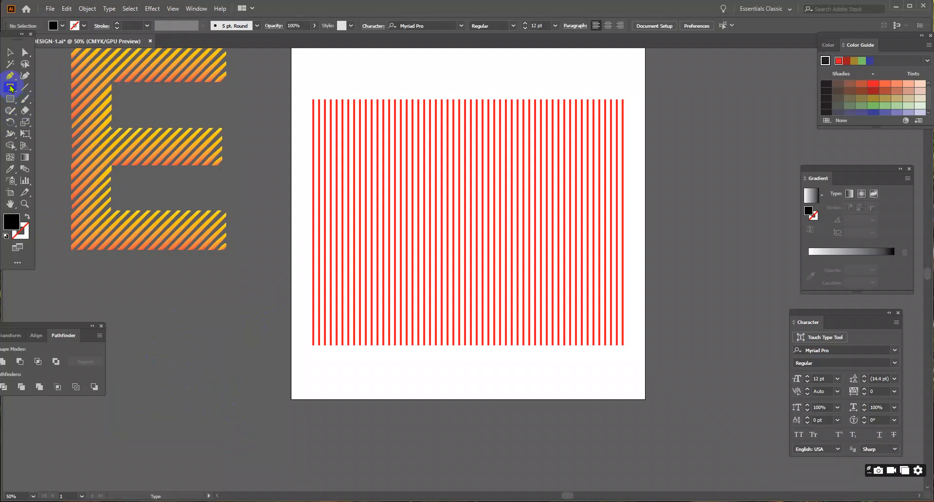
{"action": "left_click", "coordinate": [180, 374]}
{"action": "type", "text": "E"}
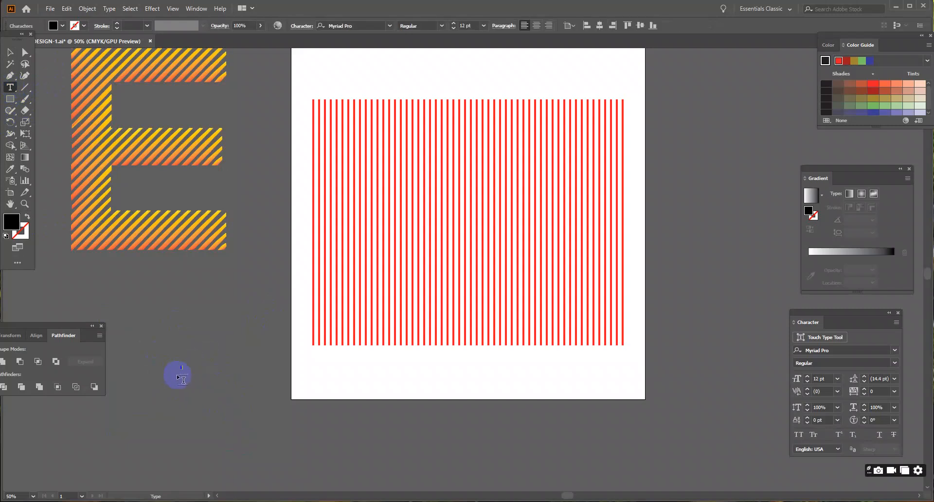
{"action": "left_click", "coordinate": [10, 52]}
{"action": "left_click", "coordinate": [183, 366]}
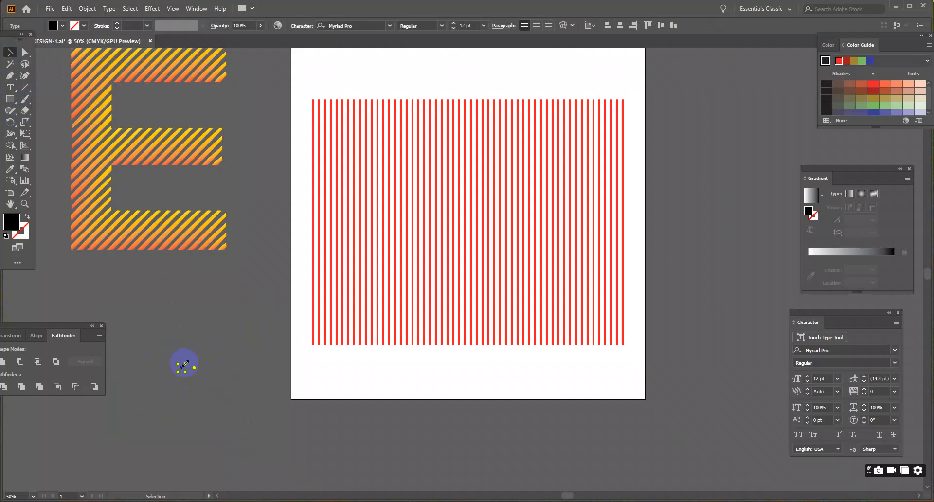
{"action": "left_click_drag", "start_coordinate": [187, 362], "coordinate": [257, 254]}
{"action": "left_click_drag", "start_coordinate": [193, 266], "coordinate": [221, 290]}
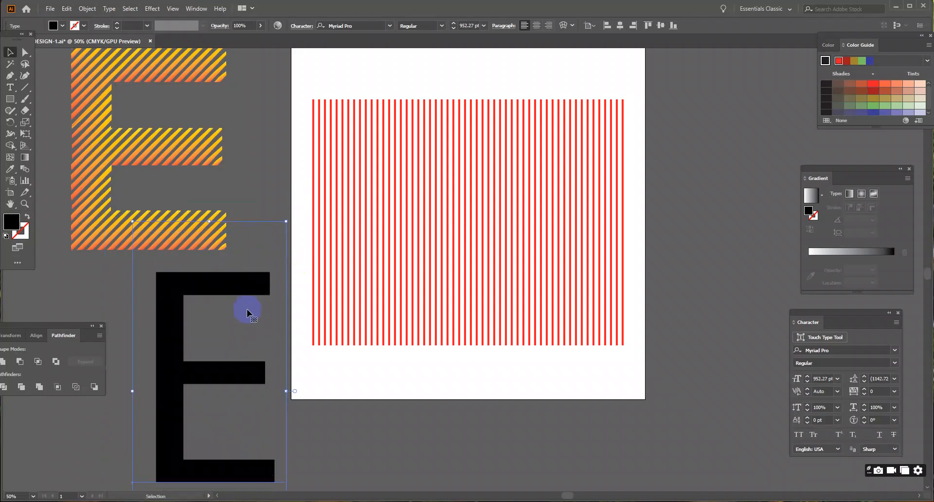
- Change the black letter E's font to Nexa Bold and move it clear of the artboard
{"action": "left_click", "coordinate": [390, 26]}
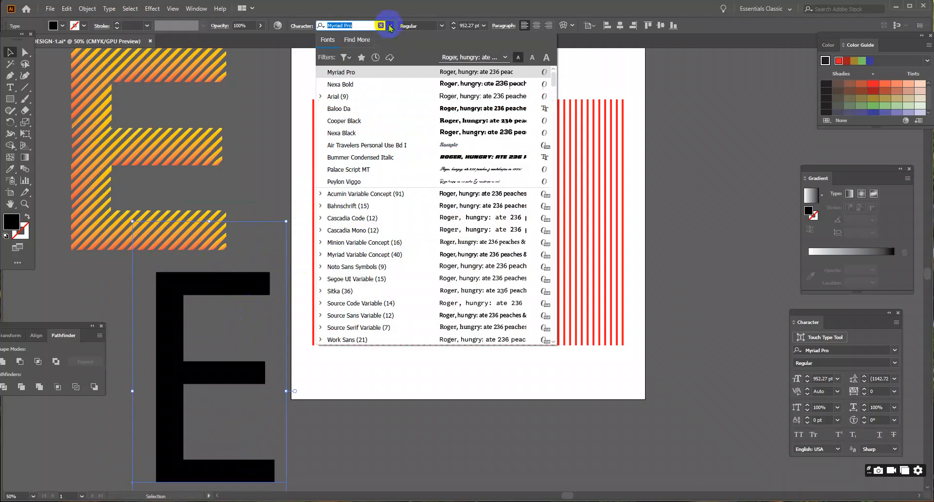
{"action": "left_click", "coordinate": [346, 87]}
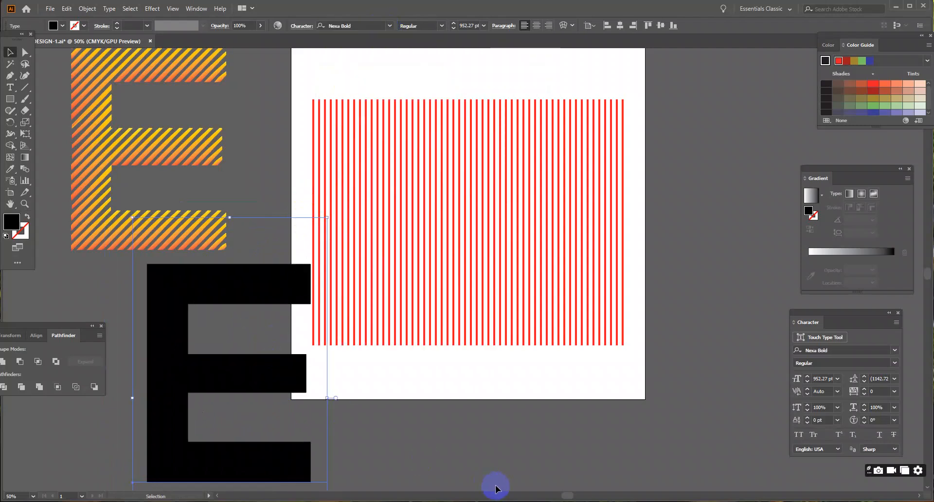
{"action": "left_click", "coordinate": [277, 342]}
{"action": "left_click_drag", "start_coordinate": [261, 278], "coordinate": [227, 312]}
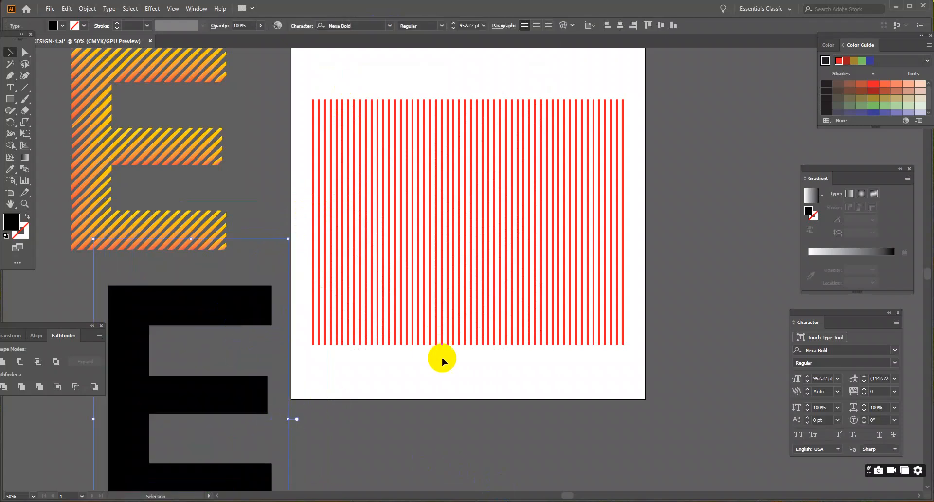
- Rotate the group of red lines 45 degrees counter-clockwise and scale it down slightly to fit inside the artboard
{"action": "left_click_drag", "start_coordinate": [301, 87], "coordinate": [589, 299]}
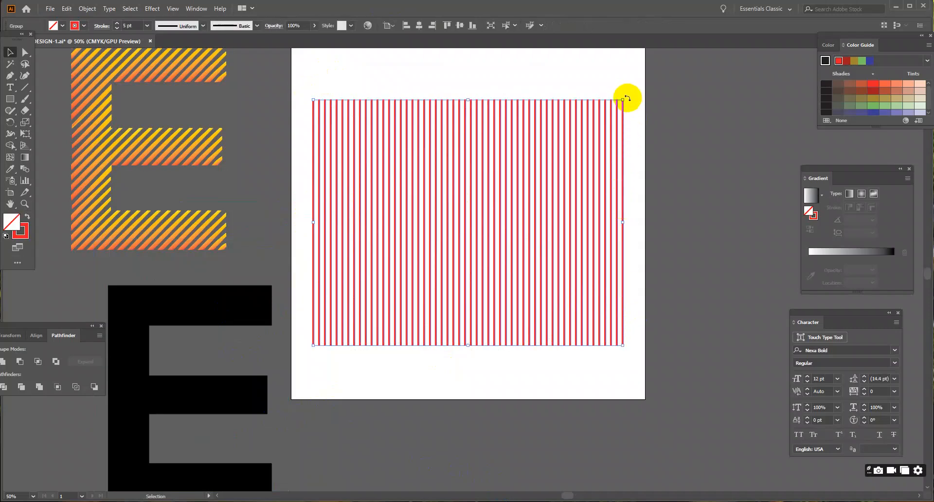
{"action": "left_click_drag", "start_coordinate": [627, 99], "coordinate": [526, 63]}
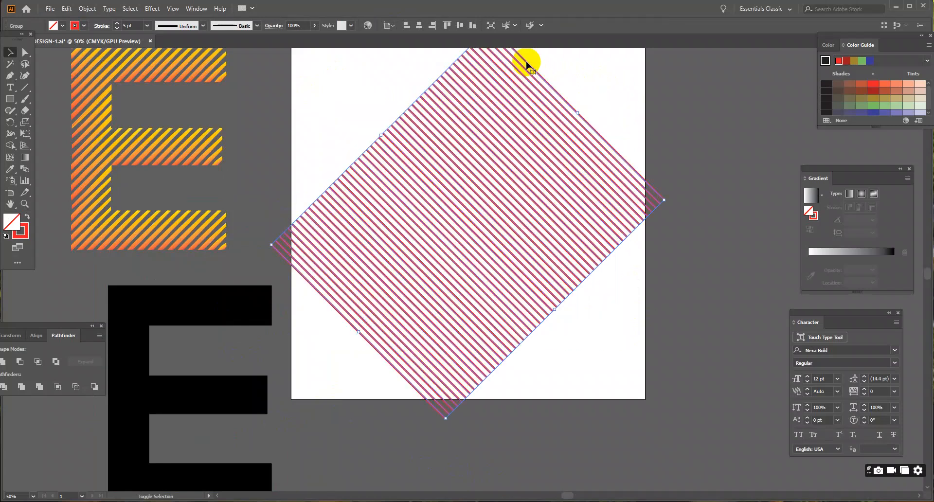
{"action": "left_click", "coordinate": [720, 280]}
{"action": "scroll", "coordinate": [720, 281], "scroll_direction": "up", "scroll_amount": 1}
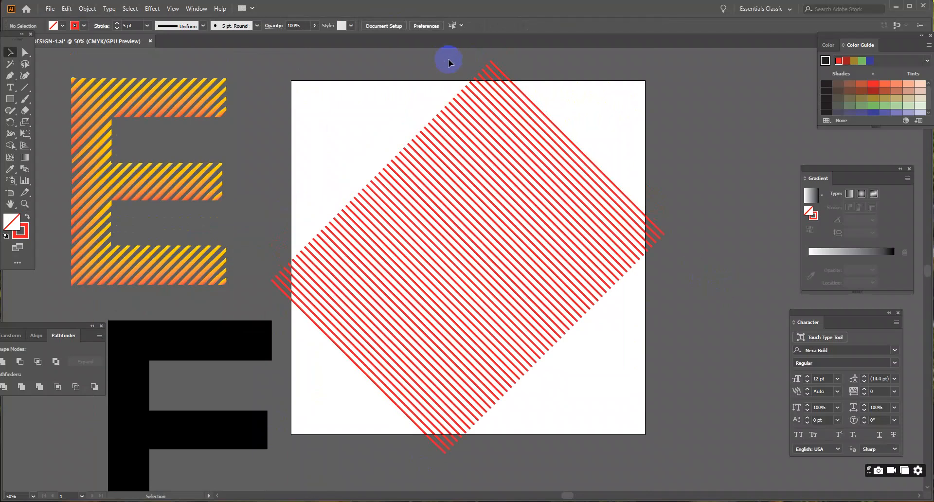
{"action": "left_click", "coordinate": [544, 234]}
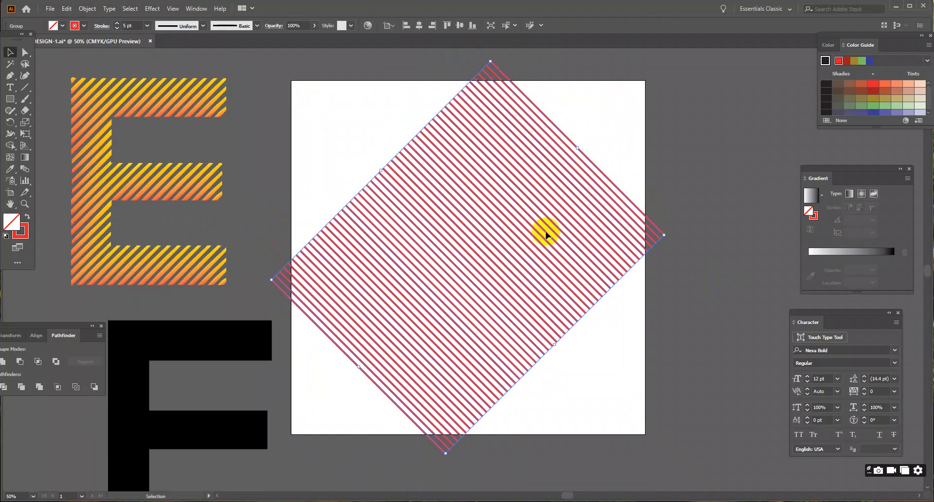
{"action": "left_click_drag", "start_coordinate": [492, 62], "coordinate": [484, 85]}
{"action": "left_click", "coordinate": [629, 325]}
- Place the black letter E over the diagonal lines and reduce it to about 707 pt so the lines cover it fully
{"action": "left_click_drag", "start_coordinate": [203, 355], "coordinate": [480, 176]}
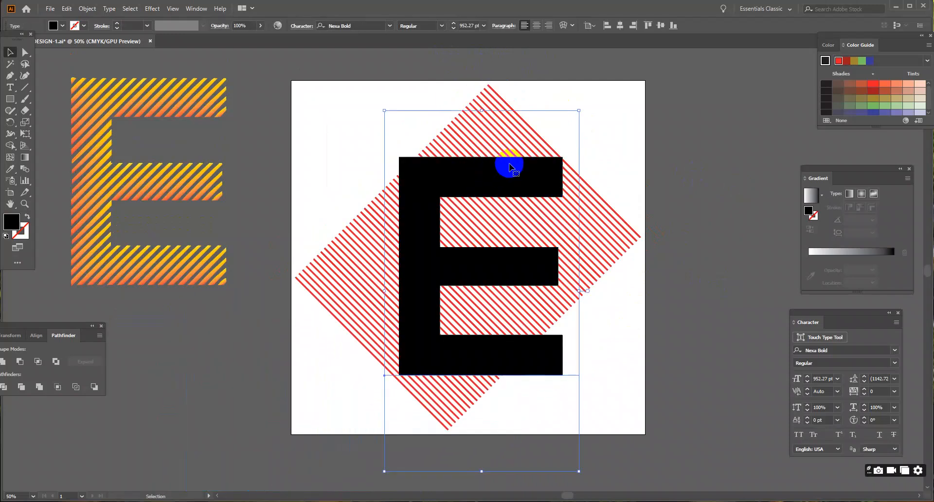
{"action": "left_click_drag", "start_coordinate": [578, 111], "coordinate": [558, 148]}
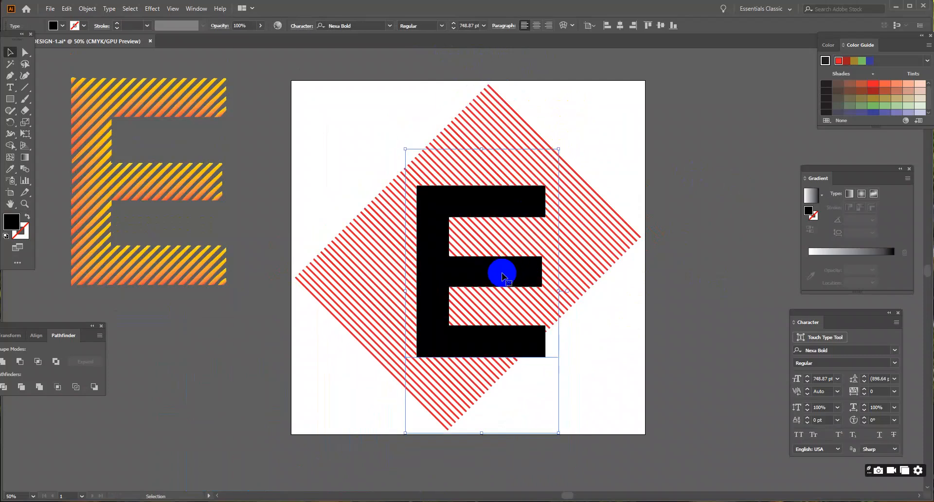
{"action": "left_click_drag", "start_coordinate": [501, 274], "coordinate": [501, 250]}
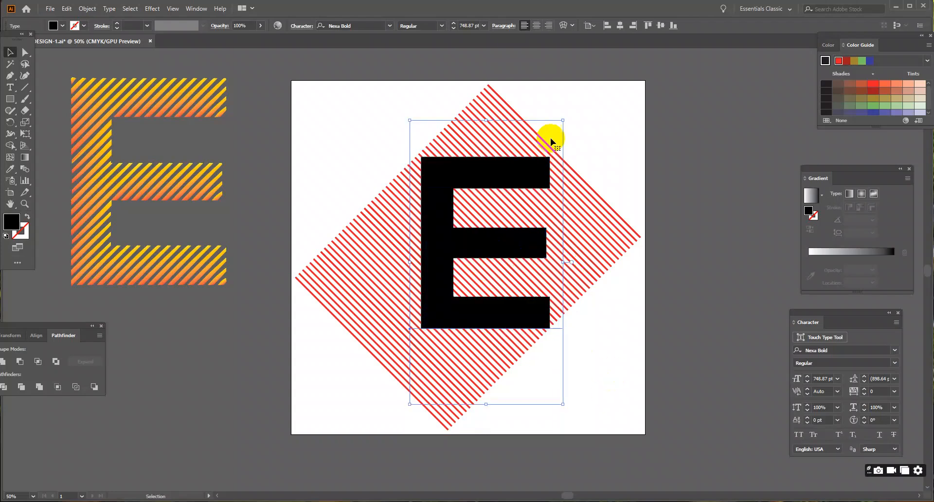
{"action": "left_click_drag", "start_coordinate": [562, 120], "coordinate": [559, 128]}
{"action": "left_click", "coordinate": [595, 152]}
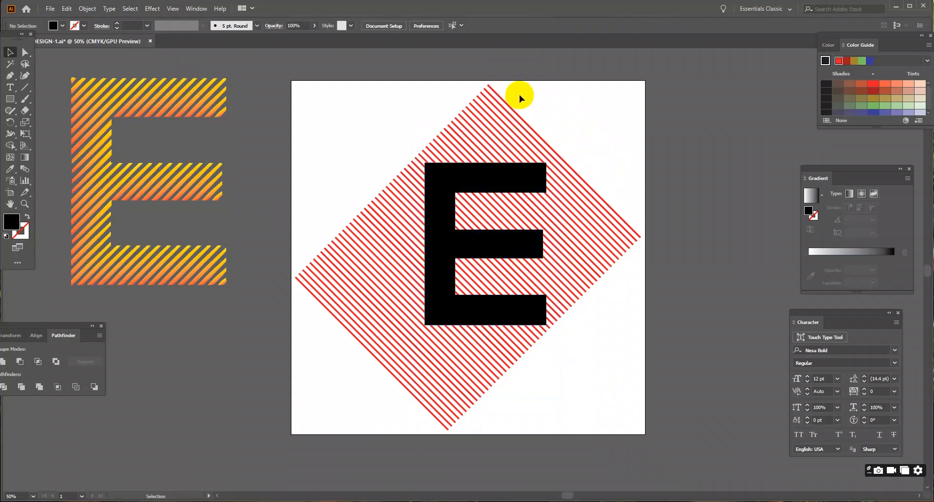
- Expand the letter and the diagonal lines together with Object, Fill and Stroke enabled
{"action": "left_click_drag", "start_coordinate": [492, 179], "coordinate": [430, 419]}
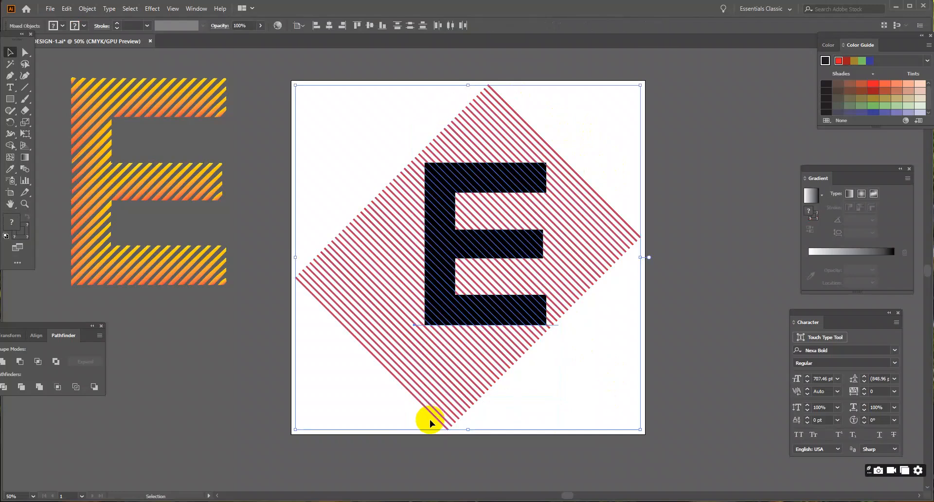
{"action": "left_click", "coordinate": [87, 8]}
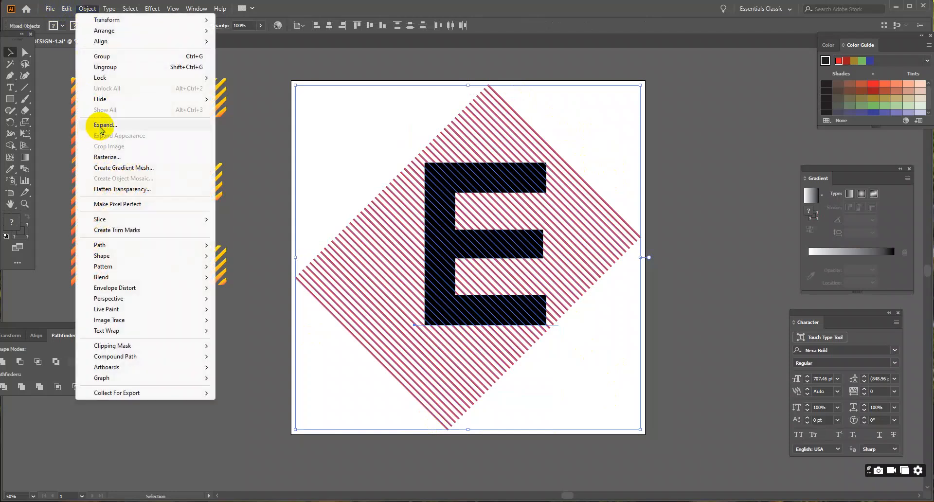
{"action": "left_click", "coordinate": [101, 127]}
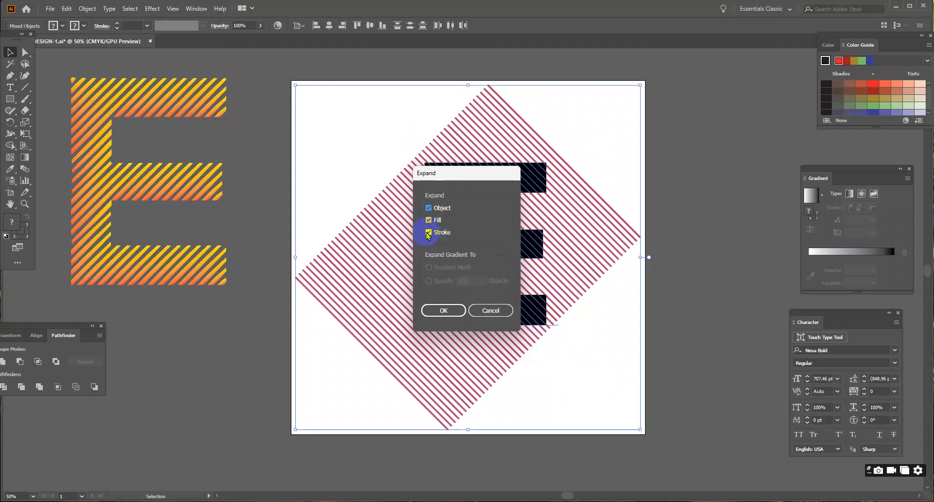
{"action": "left_click", "coordinate": [443, 311]}
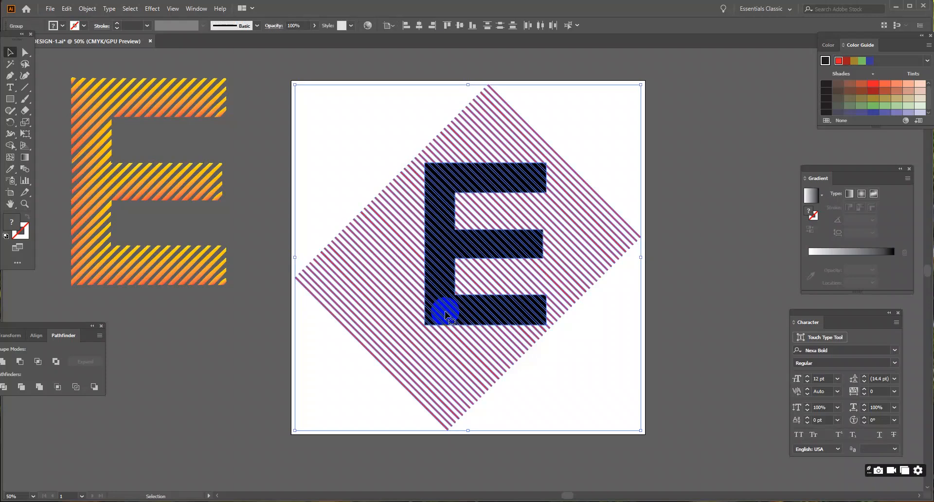
{"action": "left_click", "coordinate": [654, 383]}
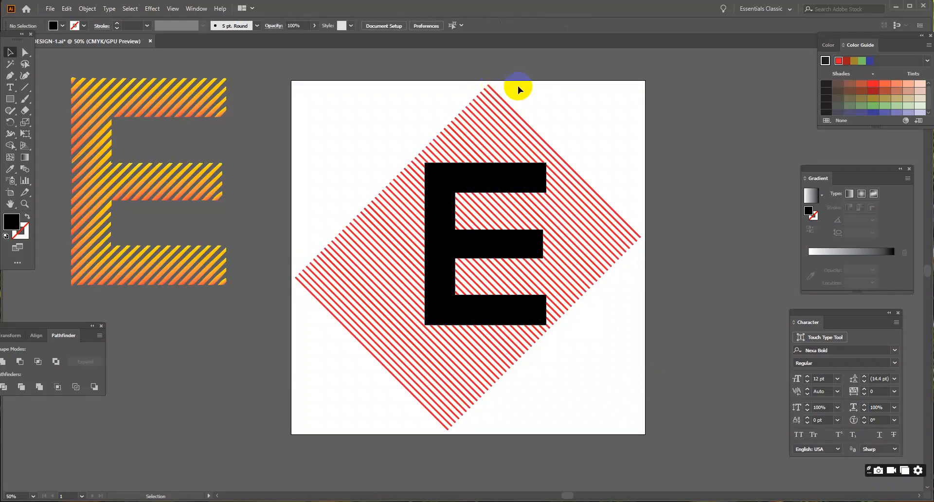
- Select the letter and lines, and remove line parts outside the letter and between its arms with the Shape Builder tool
{"action": "left_click_drag", "start_coordinate": [518, 88], "coordinate": [419, 440]}
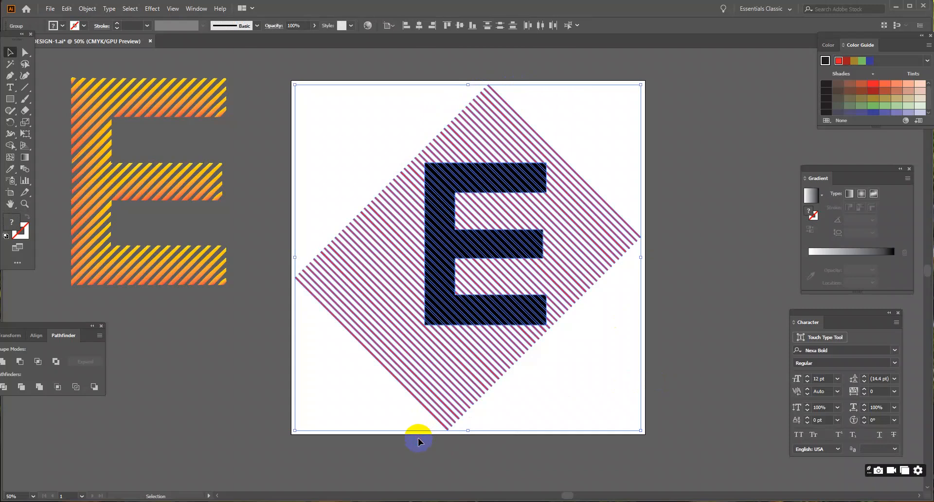
{"action": "left_click", "coordinate": [11, 146]}
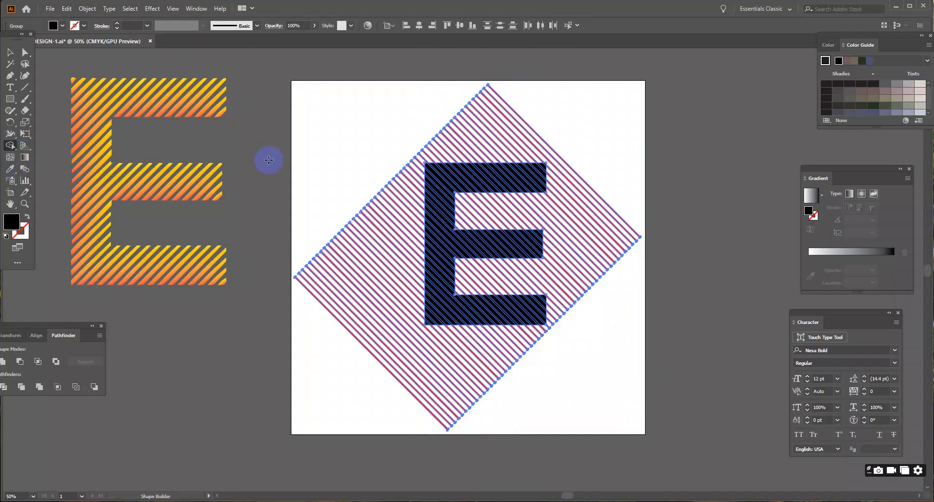
{"action": "mouse_move", "coordinate": [525, 117]}
{"action": "left_mouse_down"}
{"action": "mouse_move", "coordinate": [437, 143]}
{"action": "mouse_move", "coordinate": [414, 167]}
{"action": "mouse_move", "coordinate": [407, 264]}
{"action": "mouse_move", "coordinate": [427, 357]}
{"action": "mouse_move", "coordinate": [441, 362]}
{"action": "mouse_move", "coordinate": [523, 341]}
{"action": "mouse_move", "coordinate": [549, 325]}
{"action": "mouse_move", "coordinate": [569, 292]}
{"action": "mouse_move", "coordinate": [507, 274]}
{"action": "mouse_move", "coordinate": [458, 293]}
{"action": "mouse_move", "coordinate": [468, 275]}
{"action": "left_mouse_up"}
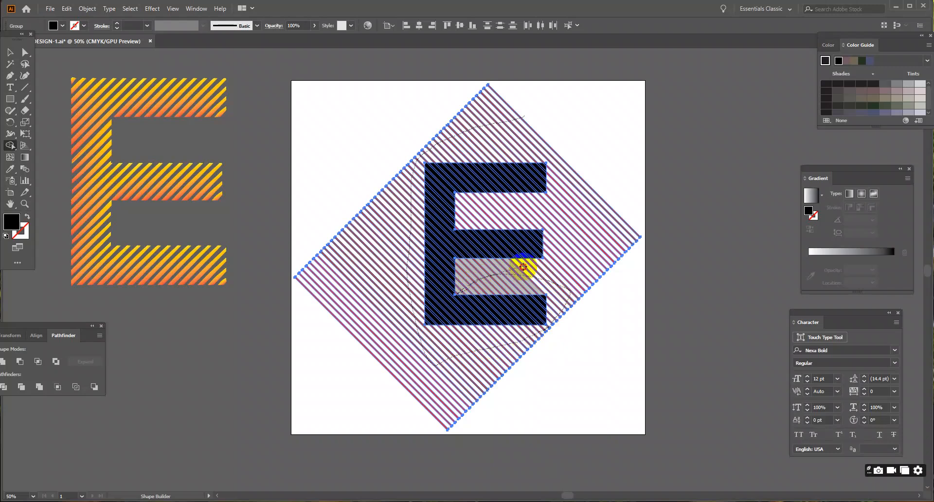
{"action": "mouse_move", "coordinate": [531, 220]}
{"action": "left_mouse_down"}
{"action": "mouse_move", "coordinate": [480, 215]}
{"action": "mouse_move", "coordinate": [458, 225]}
{"action": "mouse_move", "coordinate": [501, 205]}
{"action": "left_mouse_up"}
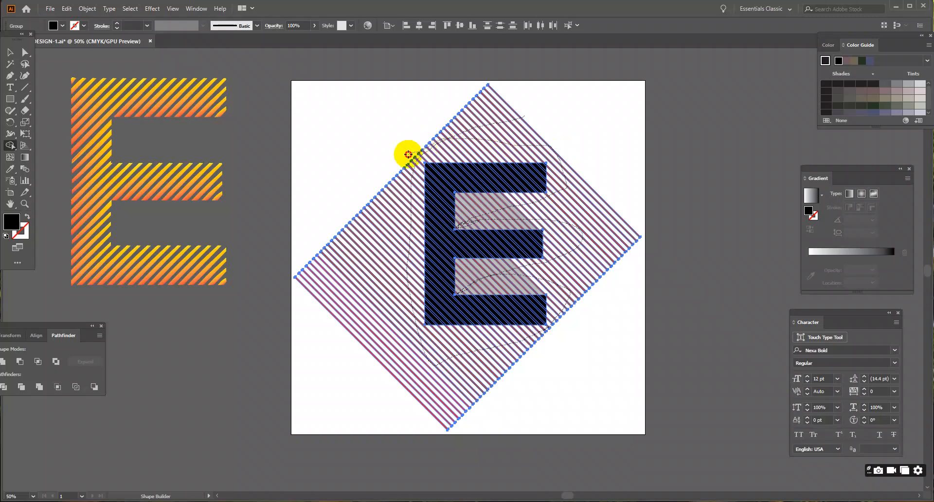
{"action": "left_click", "coordinate": [409, 155], "text": "alt"}
- Delete the leftover diagonal lines beside the letter at the artboard's lower left
{"action": "left_click", "coordinate": [11, 53]}
{"action": "left_click", "coordinate": [484, 134]}
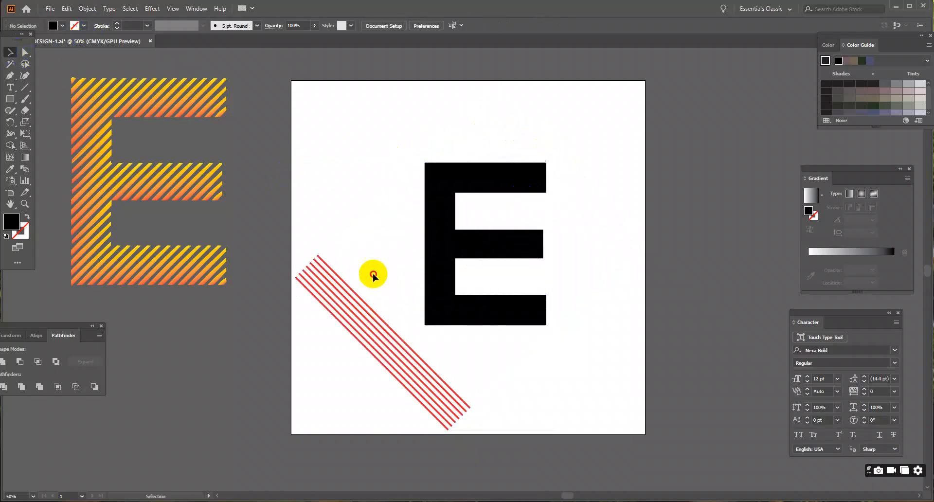
{"action": "left_click_drag", "start_coordinate": [373, 275], "coordinate": [382, 341]}
{"action": "left_click", "coordinate": [572, 382]}
{"action": "left_click_drag", "start_coordinate": [360, 396], "coordinate": [375, 334]}
{"action": "right_click", "coordinate": [375, 335]}
{"action": "left_click", "coordinate": [396, 409]}
{"action": "left_click", "coordinate": [315, 261]}
{"action": "left_click_drag", "start_coordinate": [315, 261], "coordinate": [340, 357]}
{"action": "key", "text": "Delete"}
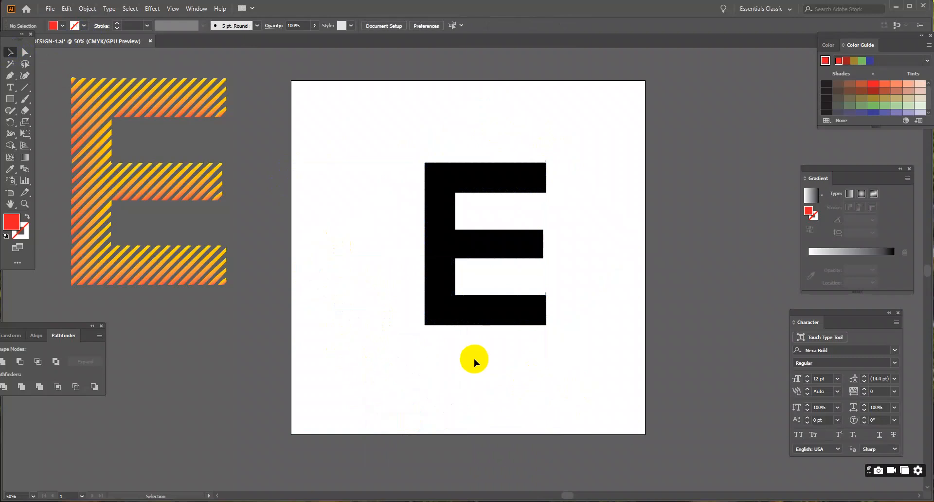
- Pull the solid black letter away from the stripes and delete it, leaving only the striped E
{"action": "left_click", "coordinate": [10, 52]}
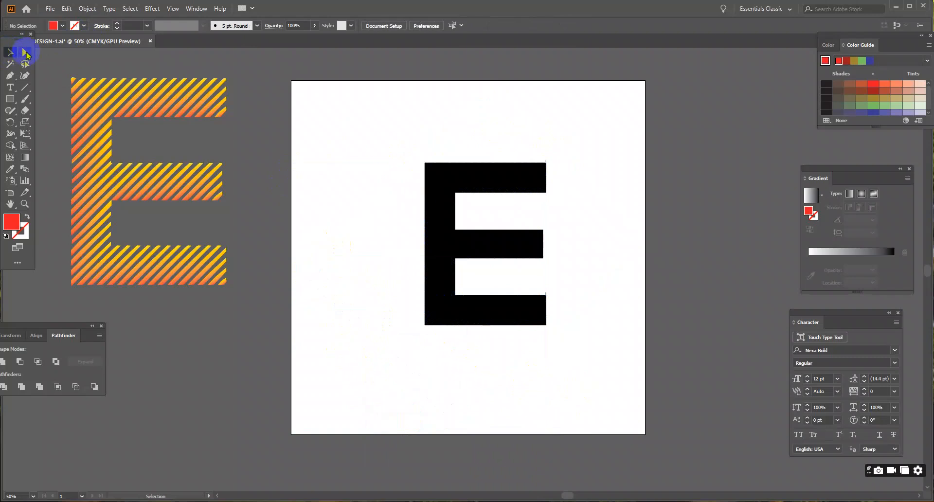
{"action": "left_click", "coordinate": [493, 178]}
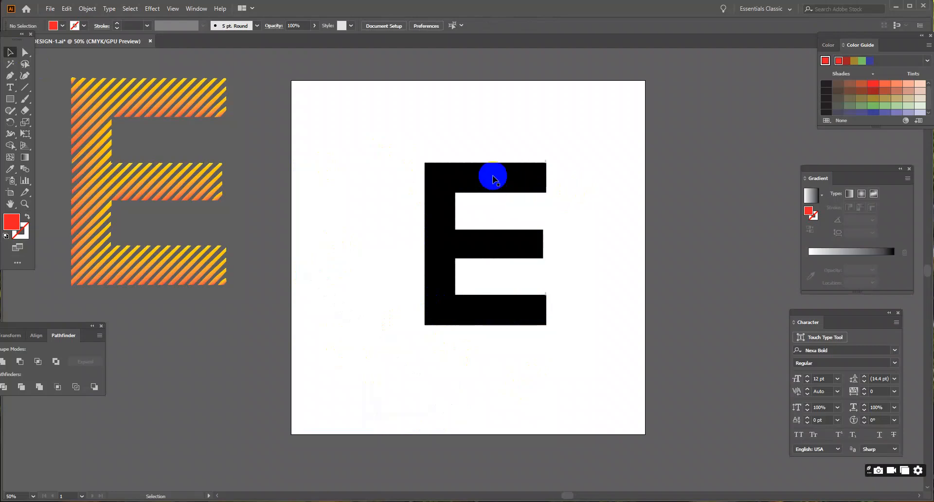
{"action": "left_click_drag", "start_coordinate": [493, 178], "coordinate": [698, 195]}
{"action": "key", "text": "Delete"}
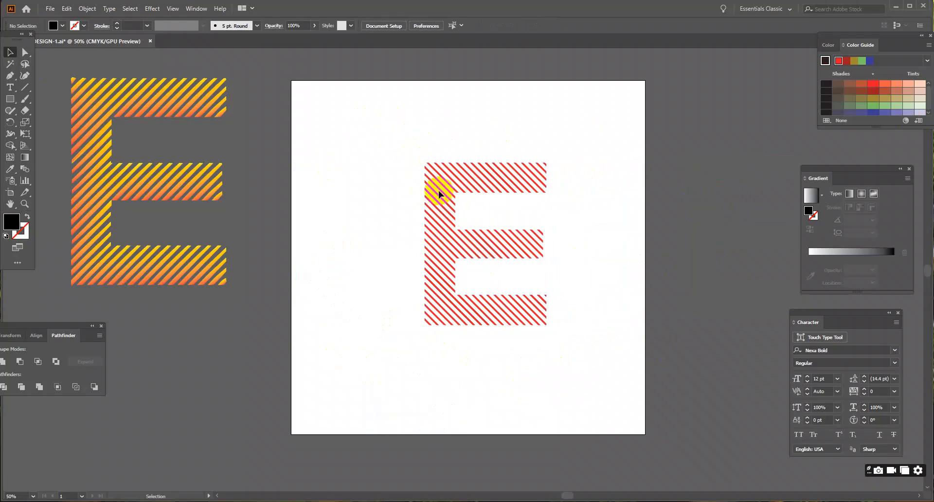
- Remove the fill from the striped E and give it a red stroke of 5 pt
{"action": "left_click_drag", "start_coordinate": [398, 119], "coordinate": [488, 294]}
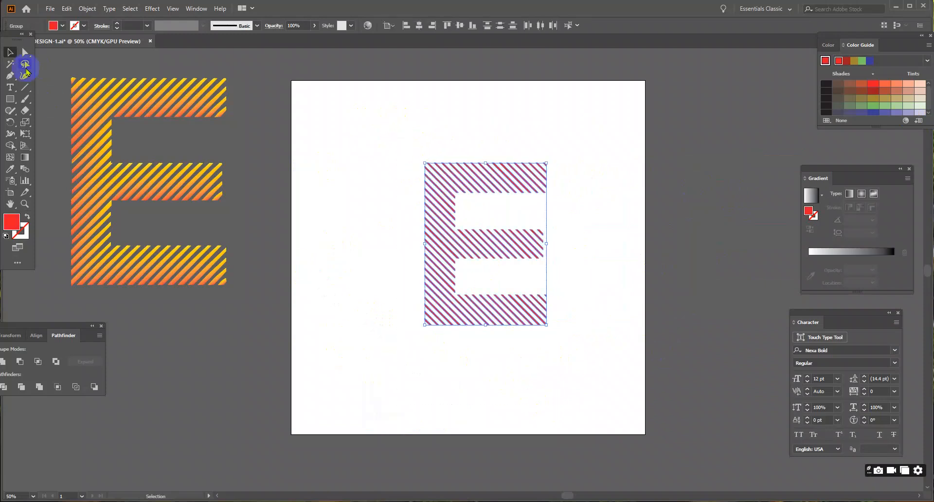
{"action": "left_click", "coordinate": [62, 26]}
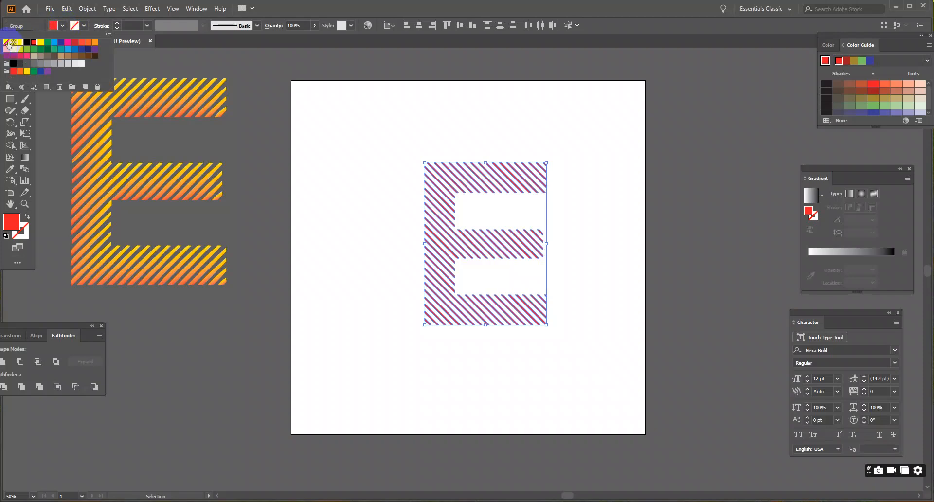
{"action": "left_click", "coordinate": [9, 44]}
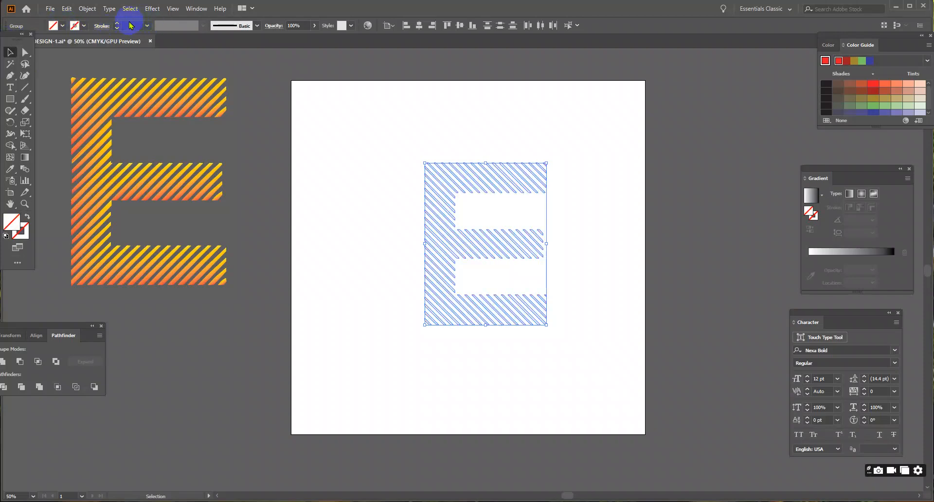
{"action": "scroll", "coordinate": [131, 26], "scroll_direction": "up", "scroll_amount": 5}
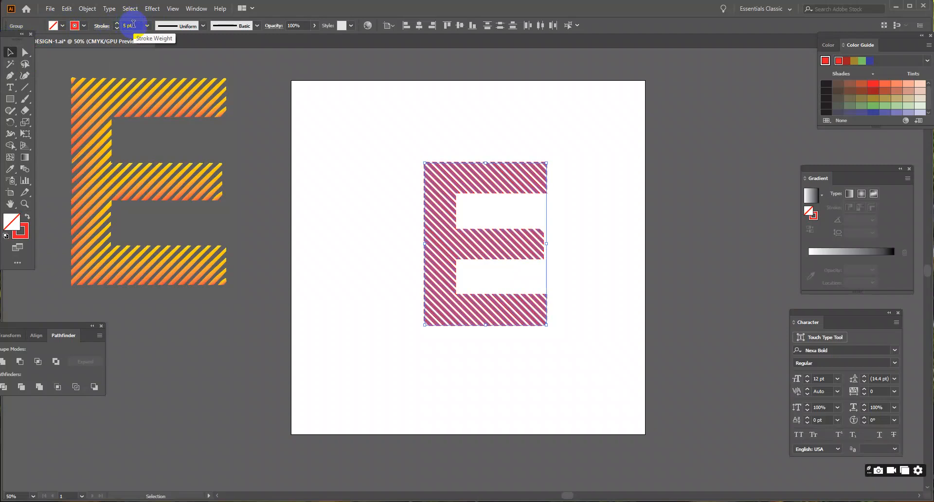
- Try a pointed width profile on the striped E's strokes, and replace it with the triangular tapered profile
{"action": "left_click", "coordinate": [323, 146]}
{"action": "left_click_drag", "start_coordinate": [355, 98], "coordinate": [524, 333]}
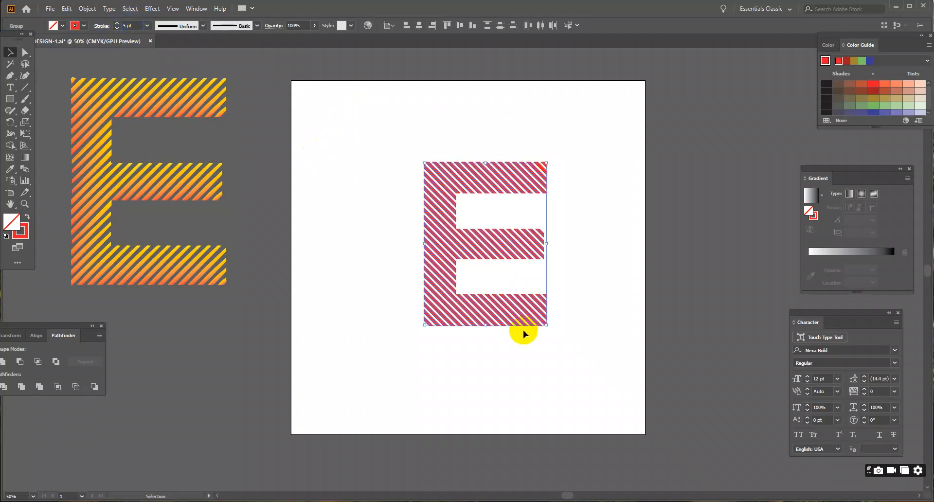
{"action": "left_click", "coordinate": [204, 27]}
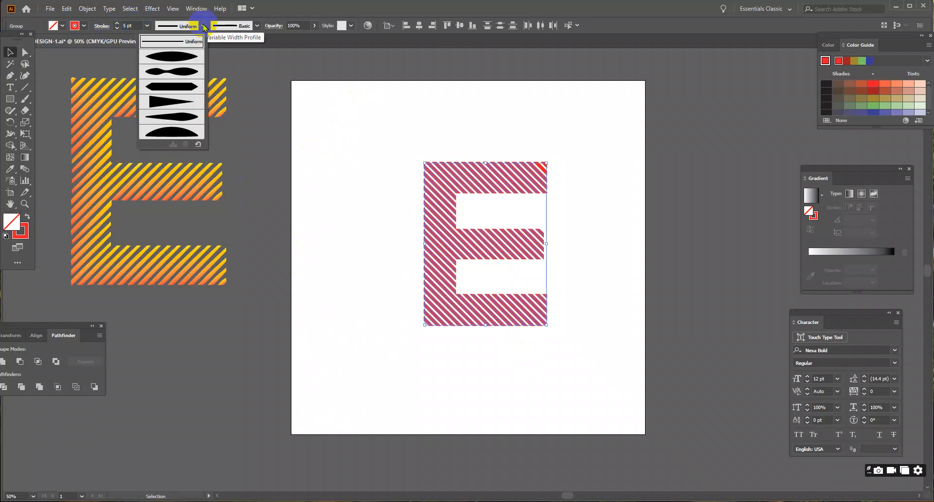
{"action": "left_click", "coordinate": [183, 121]}
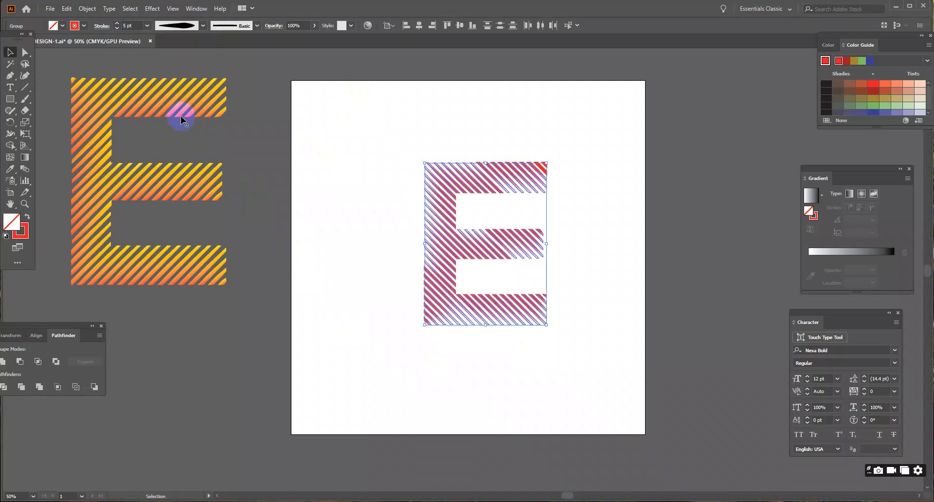
{"action": "left_click", "coordinate": [203, 25]}
{"action": "left_click", "coordinate": [161, 105]}
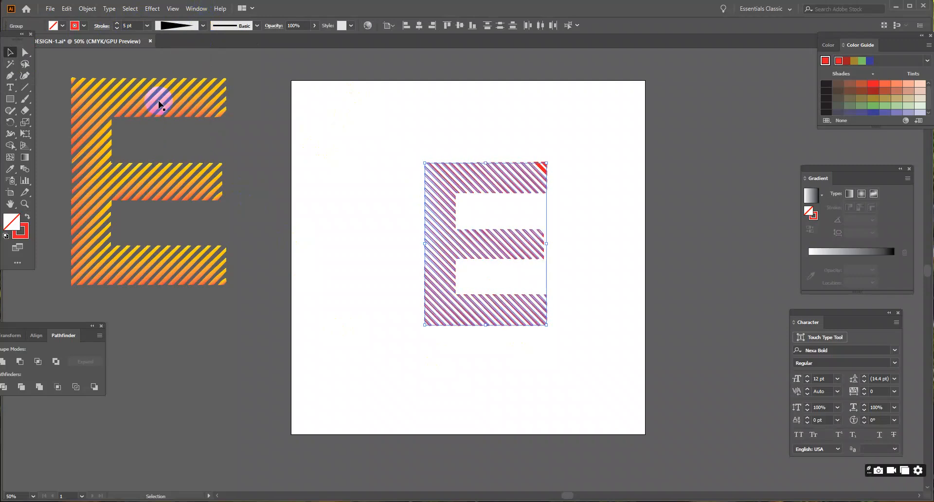
- Try the elongated diamond width profile on all the striped E's strokes, and replace it with the triangular tapered profile
{"action": "left_click", "coordinate": [595, 160]}
{"action": "left_click_drag", "start_coordinate": [606, 125], "coordinate": [447, 344]}
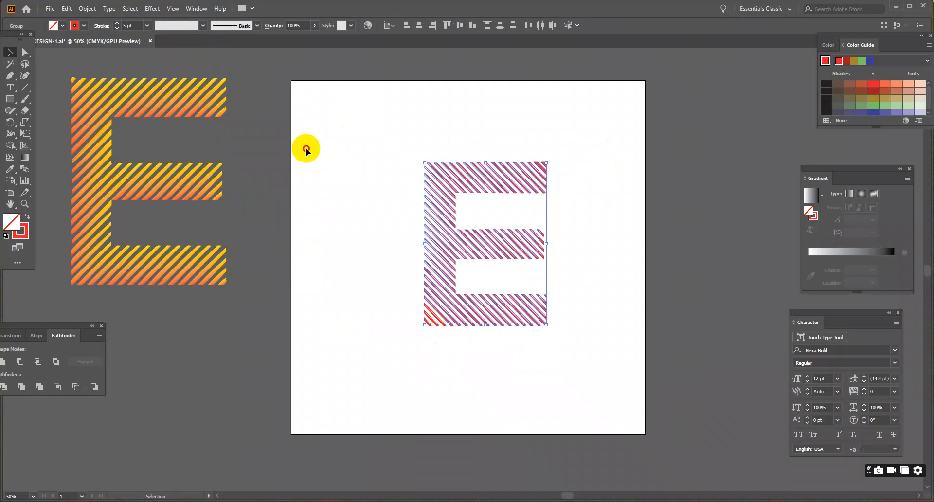
{"action": "left_click", "coordinate": [559, 124]}
{"action": "left_click_drag", "start_coordinate": [558, 124], "coordinate": [378, 380]}
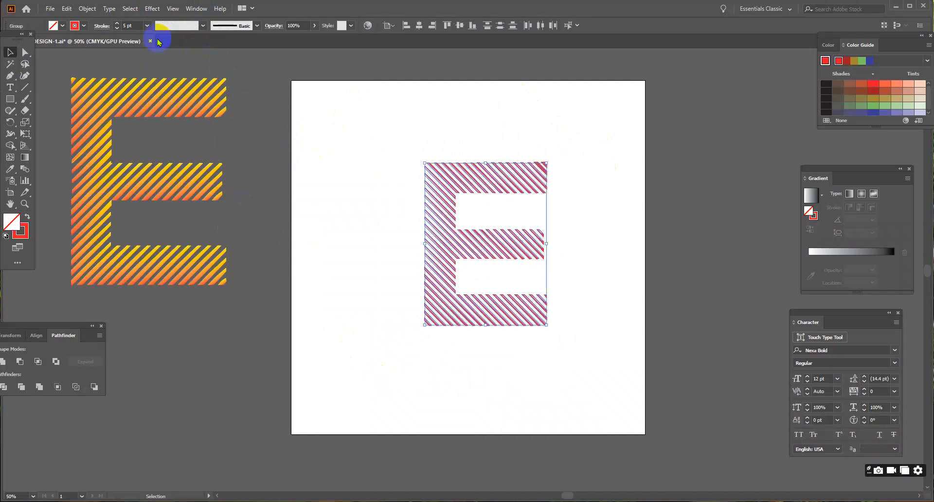
{"action": "left_click", "coordinate": [202, 25]}
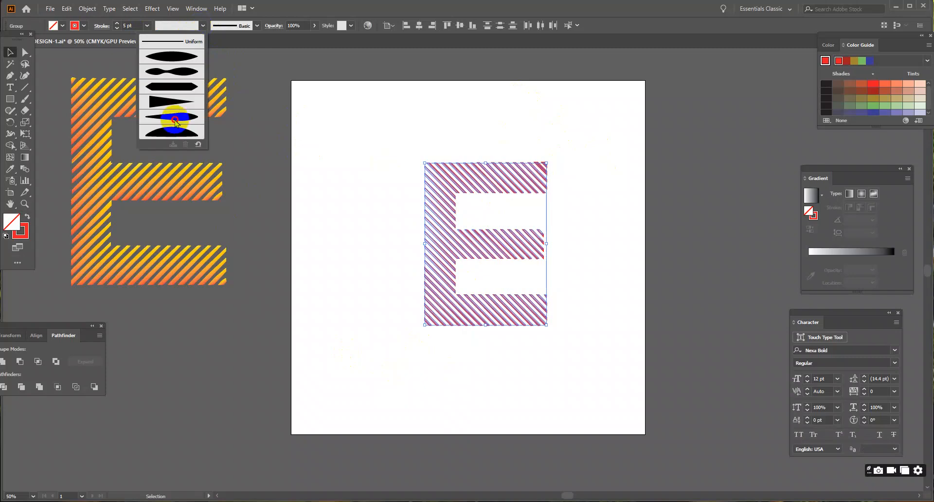
{"action": "left_click", "coordinate": [175, 119]}
{"action": "left_click", "coordinate": [202, 25]}
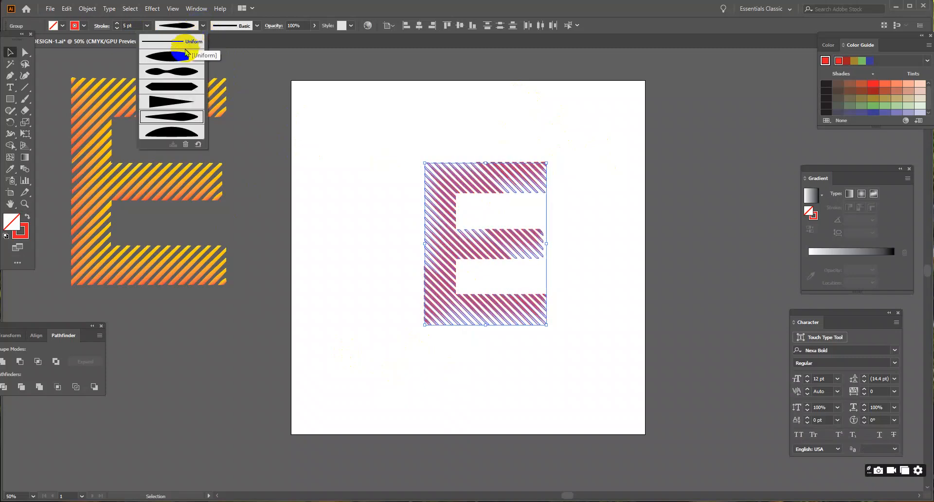
{"action": "left_click", "coordinate": [172, 101]}
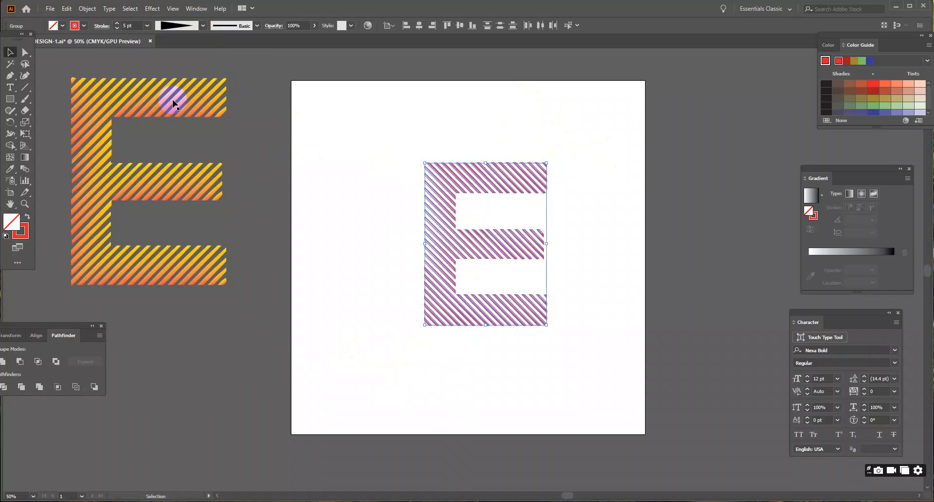
- Compare butt and round caps on the striped E's strokes, and keep Round Cap with Miter Join corners
{"action": "left_click", "coordinate": [103, 26]}
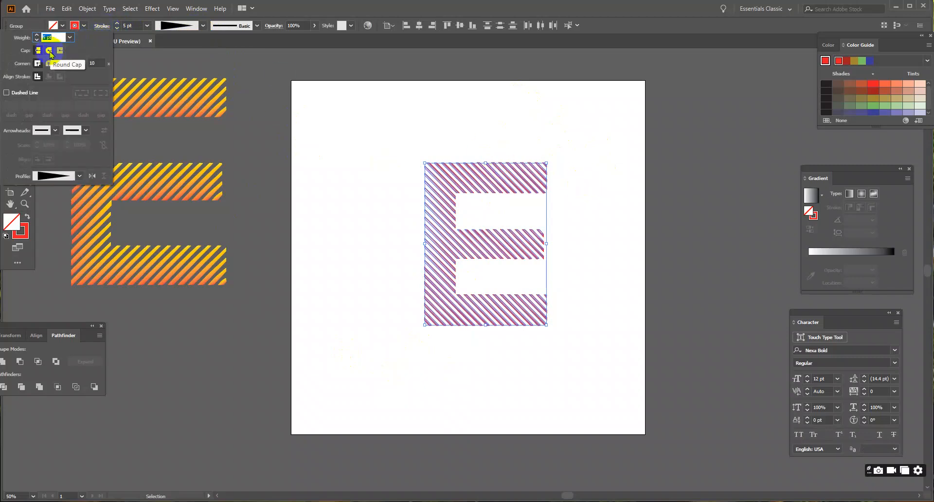
{"action": "left_click", "coordinate": [49, 50]}
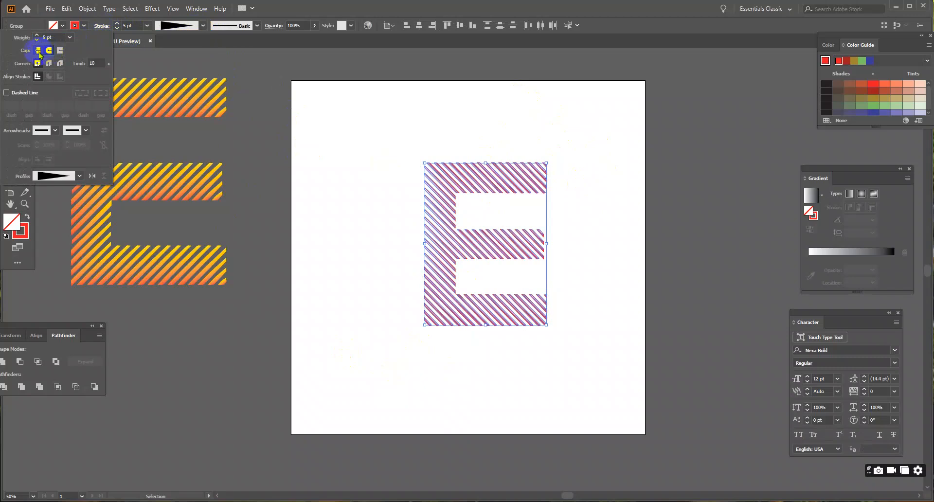
{"action": "left_click", "coordinate": [39, 51]}
{"action": "left_click", "coordinate": [39, 64]}
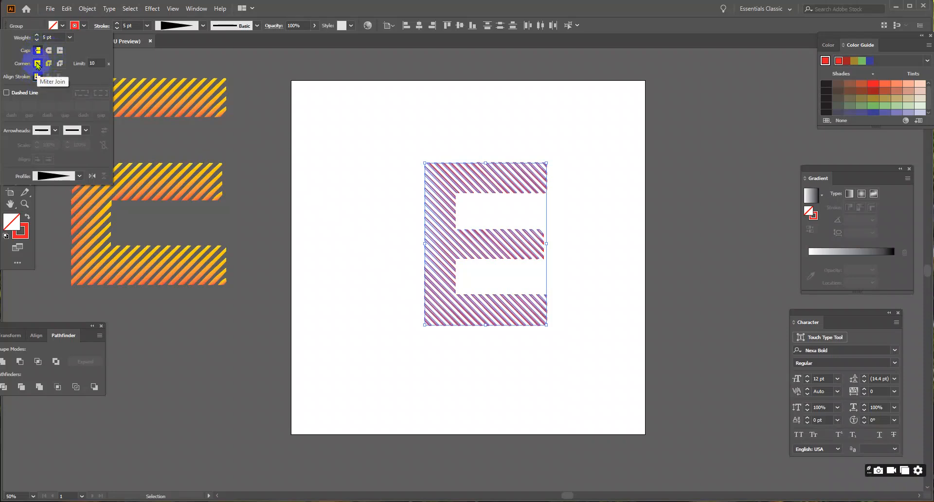
{"action": "left_click", "coordinate": [49, 51]}
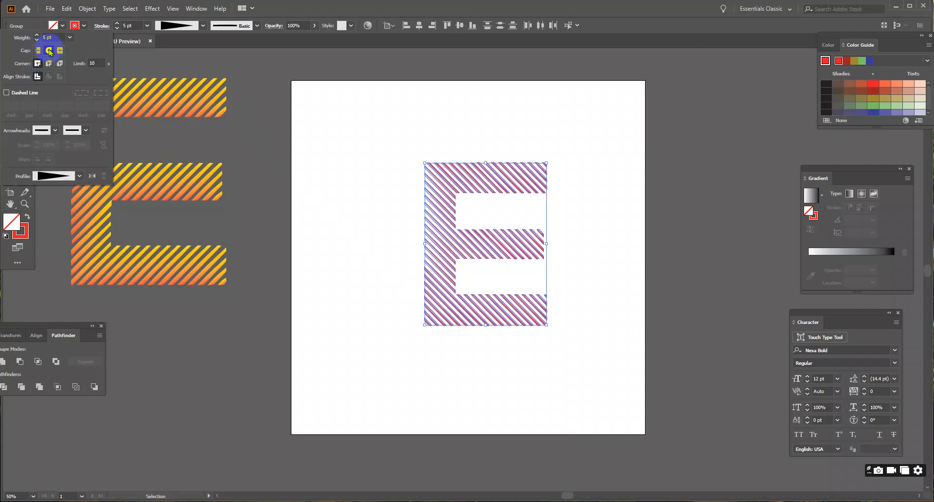
{"action": "left_click", "coordinate": [275, 129]}
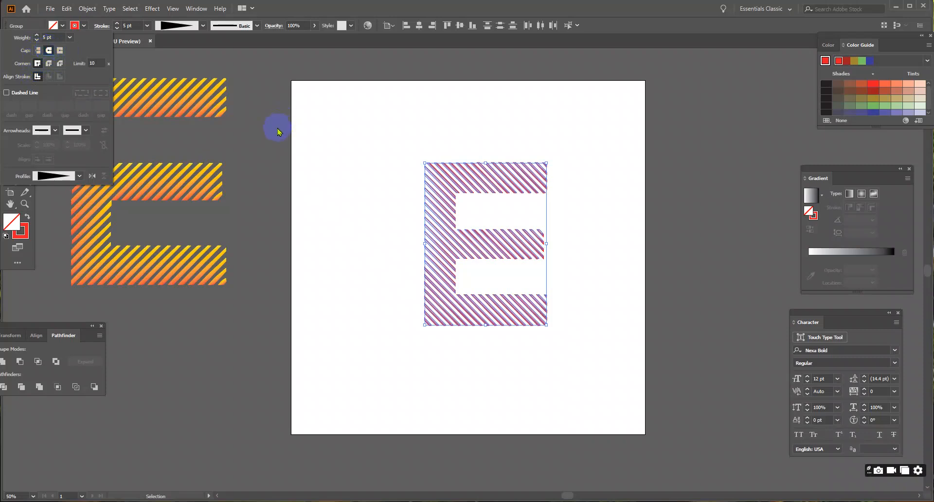
- Expand the appearance of the whole striped E, including the remaining stripes at its upper-right corner
{"action": "left_click", "coordinate": [335, 165]}
{"action": "left_click_drag", "start_coordinate": [367, 108], "coordinate": [511, 322]}
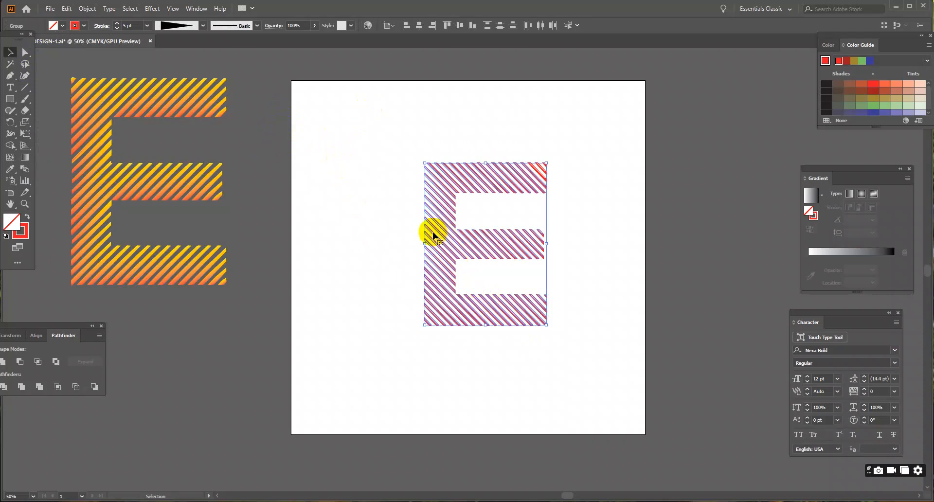
{"action": "left_click", "coordinate": [87, 9]}
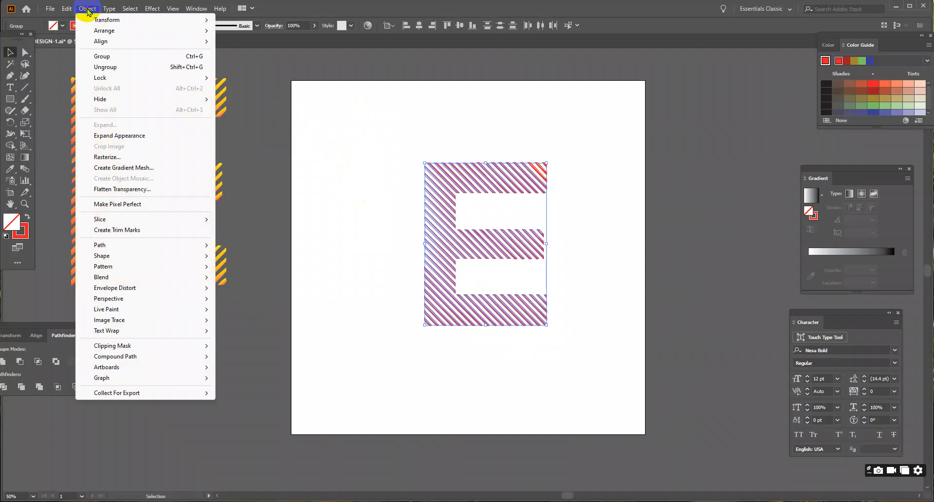
{"action": "left_click", "coordinate": [107, 136]}
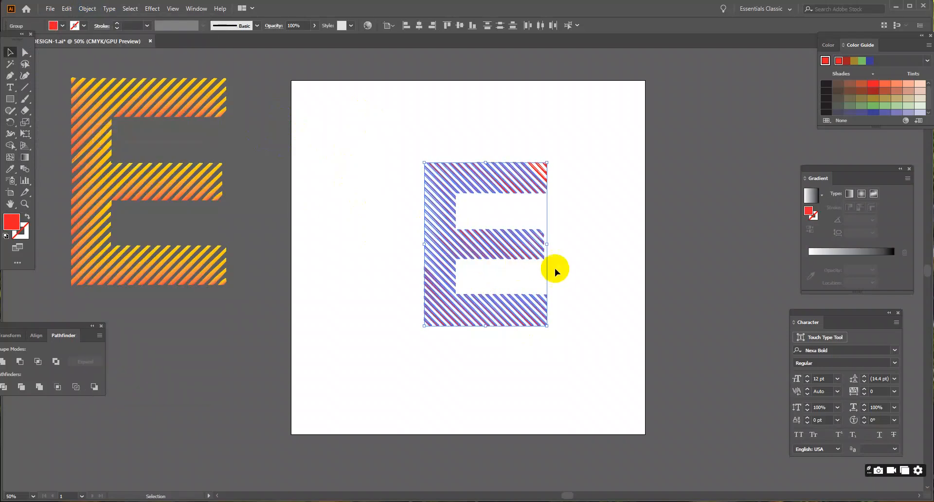
{"action": "left_click", "coordinate": [605, 279]}
{"action": "left_click_drag", "start_coordinate": [553, 148], "coordinate": [411, 348]}
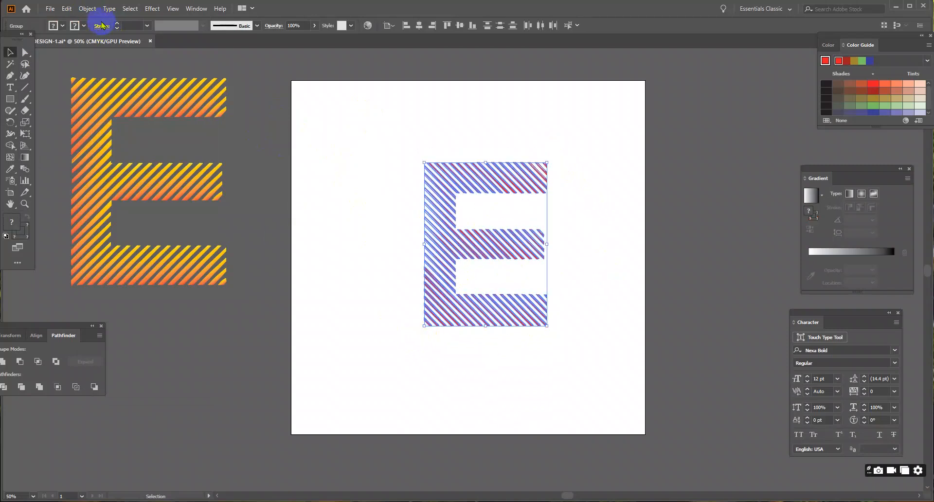
{"action": "left_click", "coordinate": [88, 8]}
{"action": "left_click", "coordinate": [104, 136]}
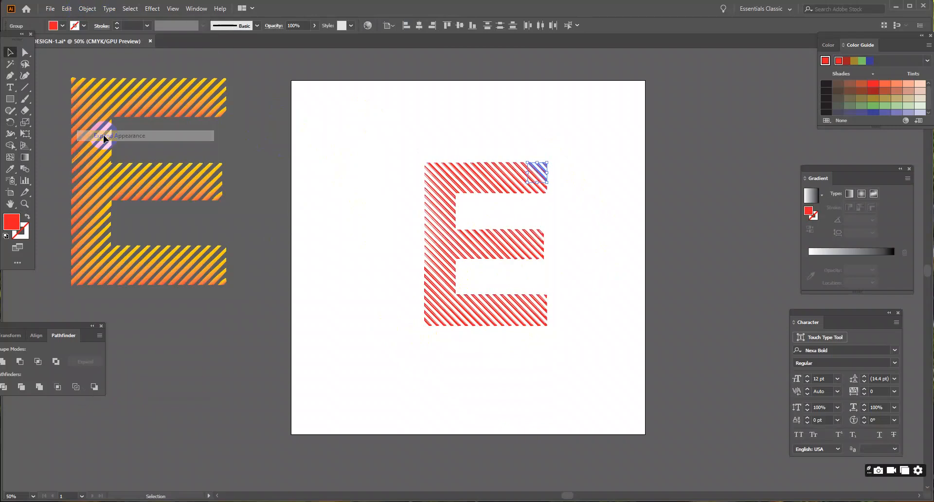
- Expand the selected stripes in the right part of the E's top arm
{"action": "left_click", "coordinate": [585, 248]}
{"action": "left_click_drag", "start_coordinate": [558, 156], "coordinate": [511, 194]}
{"action": "left_click", "coordinate": [88, 8]}
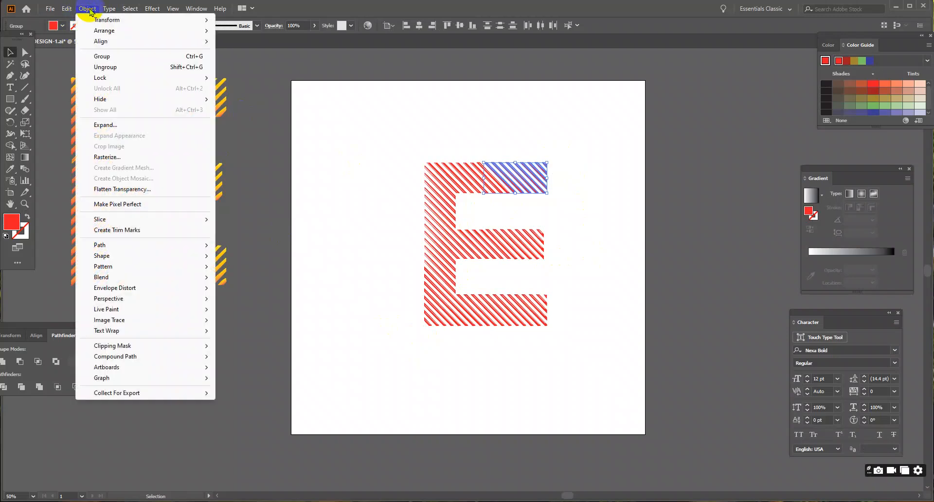
{"action": "left_click", "coordinate": [104, 125]}
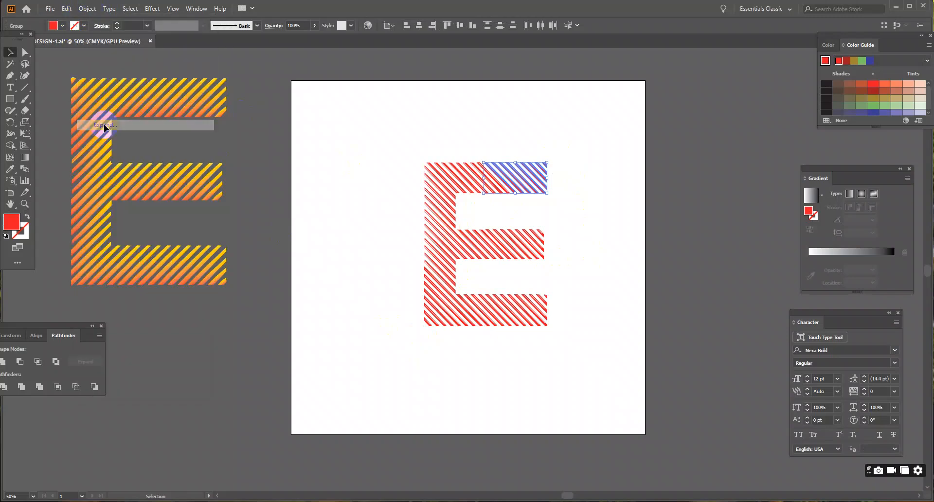
- Fill all stripes of the E with the Orange, Yellow gradient preset
{"action": "left_click", "coordinate": [679, 276]}
{"action": "left_click_drag", "start_coordinate": [537, 115], "coordinate": [447, 355]}
{"action": "left_click", "coordinate": [394, 368]}
{"action": "left_click", "coordinate": [535, 195]}
{"action": "left_click", "coordinate": [585, 214]}
{"action": "left_click_drag", "start_coordinate": [552, 140], "coordinate": [351, 375]}
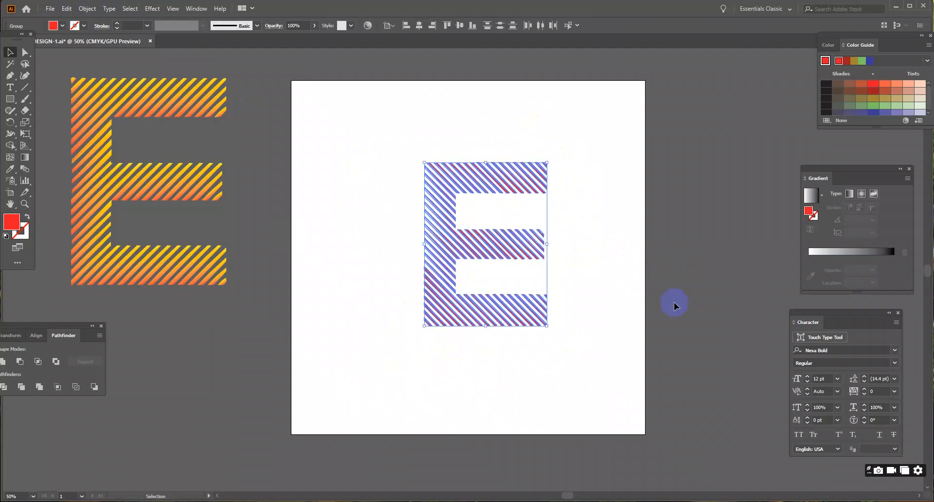
{"action": "left_click", "coordinate": [822, 197]}
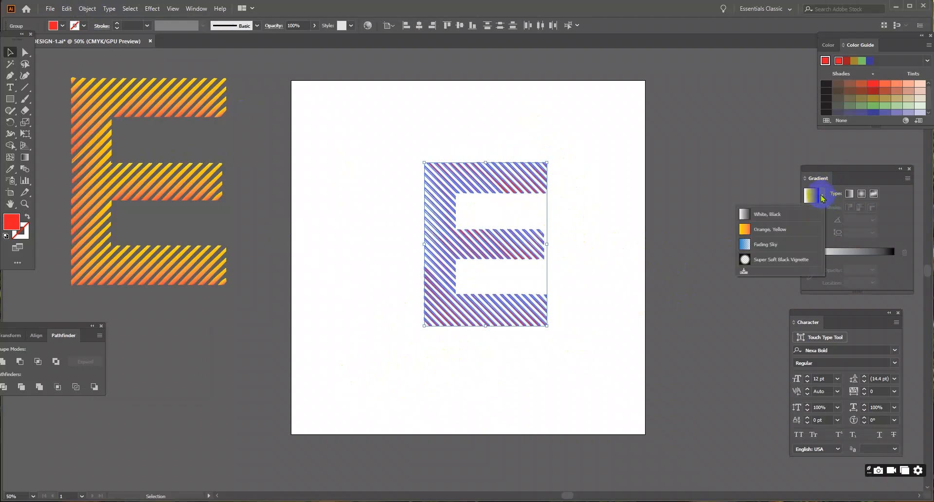
{"action": "left_click", "coordinate": [746, 232]}
{"action": "left_click", "coordinate": [699, 256]}
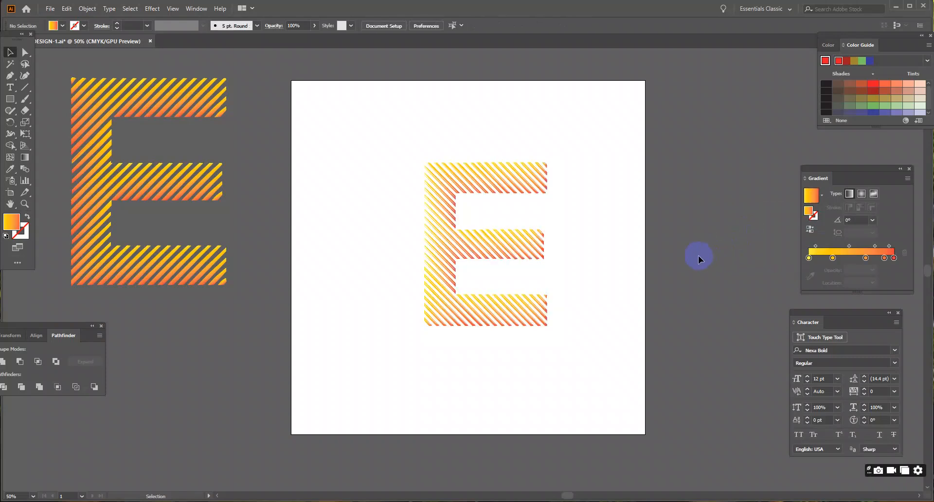
- Apply the Linear Gradient type to the fill of the whole striped E
{"action": "left_click_drag", "start_coordinate": [547, 136], "coordinate": [429, 386]}
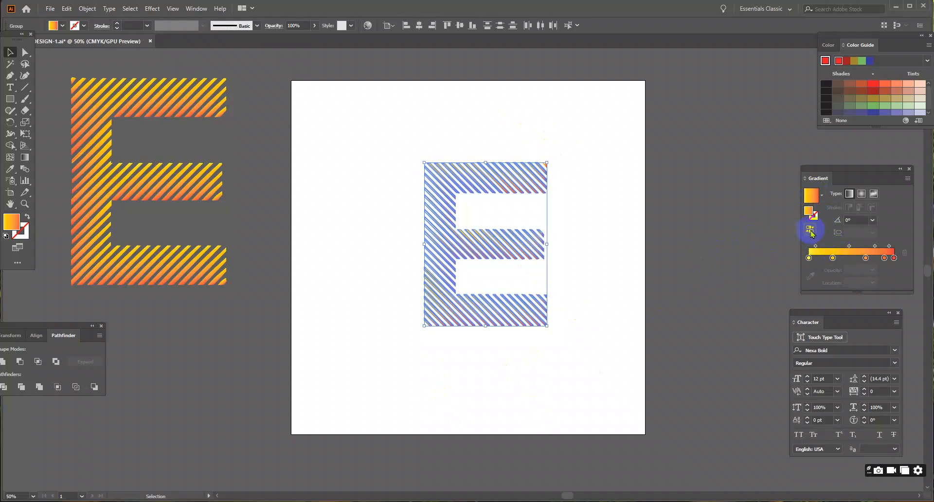
{"action": "left_click", "coordinate": [849, 193]}
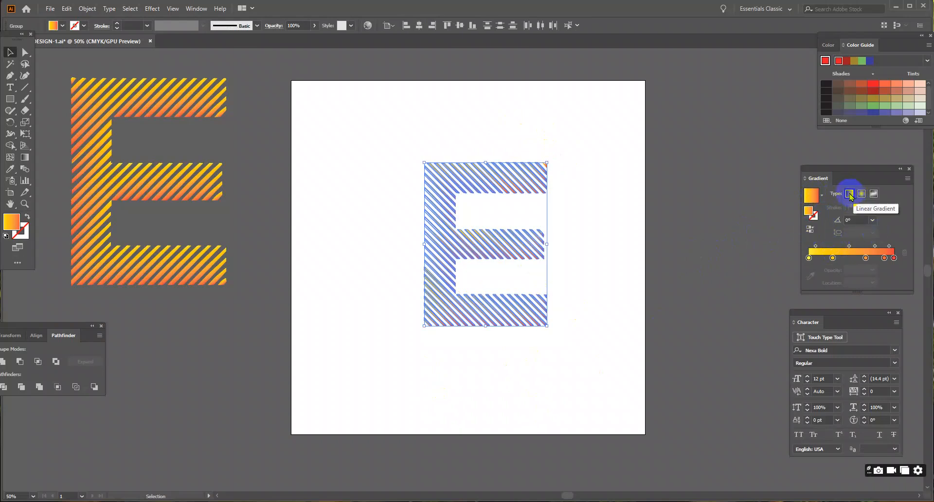
{"action": "left_click", "coordinate": [849, 194]}
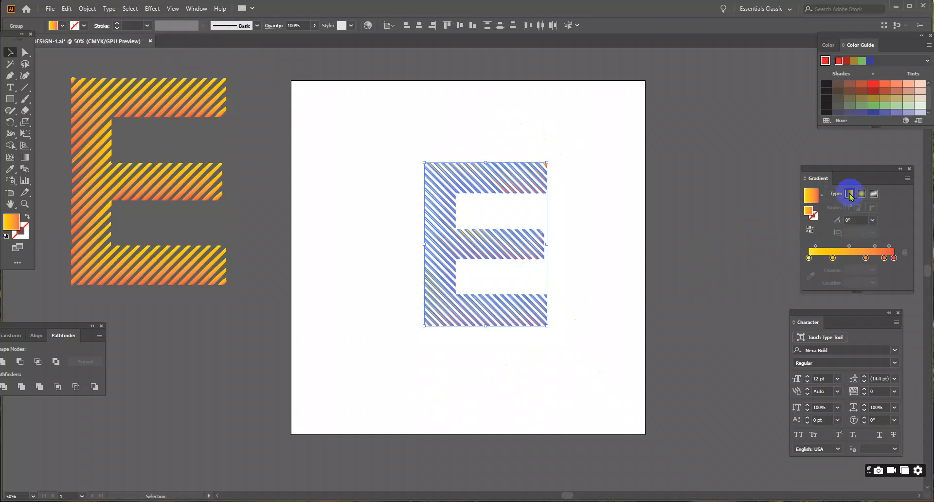
{"action": "left_click", "coordinate": [621, 247]}
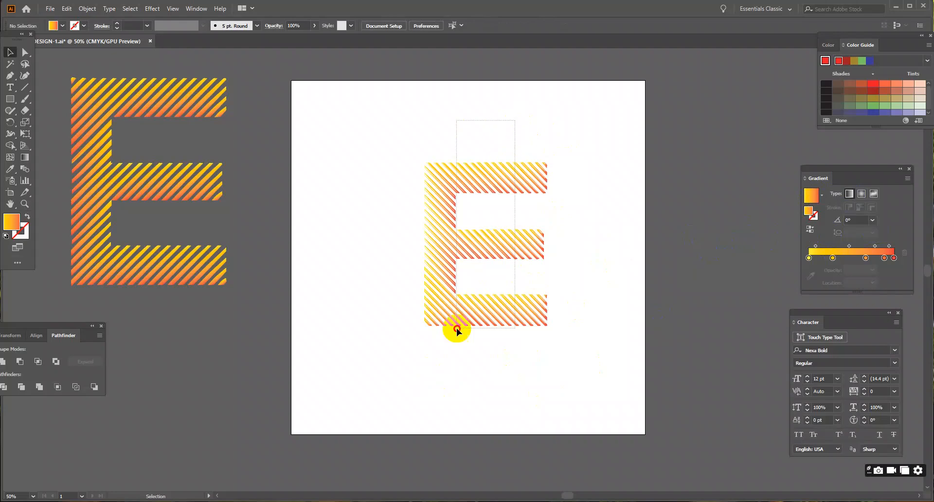
- Group all the gradient stripes of the E on the artboard
{"action": "left_click_drag", "start_coordinate": [457, 328], "coordinate": [456, 329]}
{"action": "left_click", "coordinate": [444, 365]}
{"action": "left_click", "coordinate": [499, 184]}
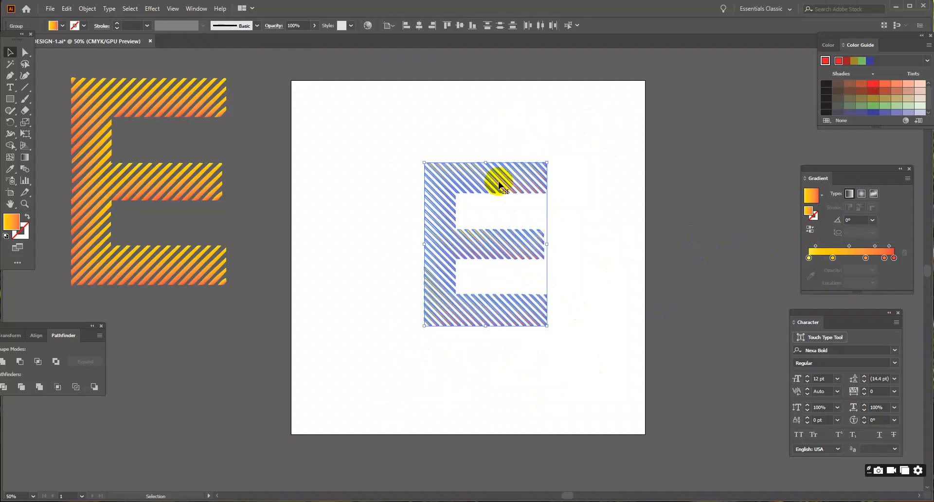
{"action": "right_click", "coordinate": [461, 183]}
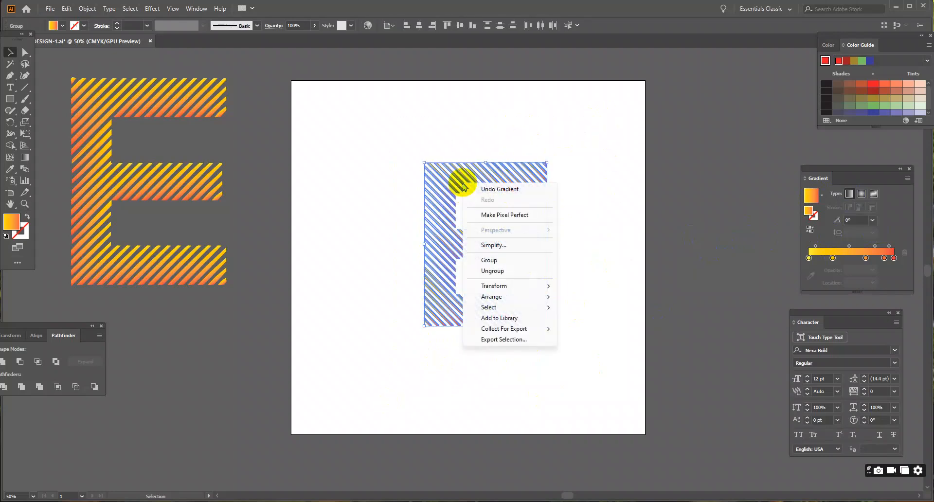
{"action": "left_click", "coordinate": [488, 261]}
{"action": "left_click", "coordinate": [567, 301]}
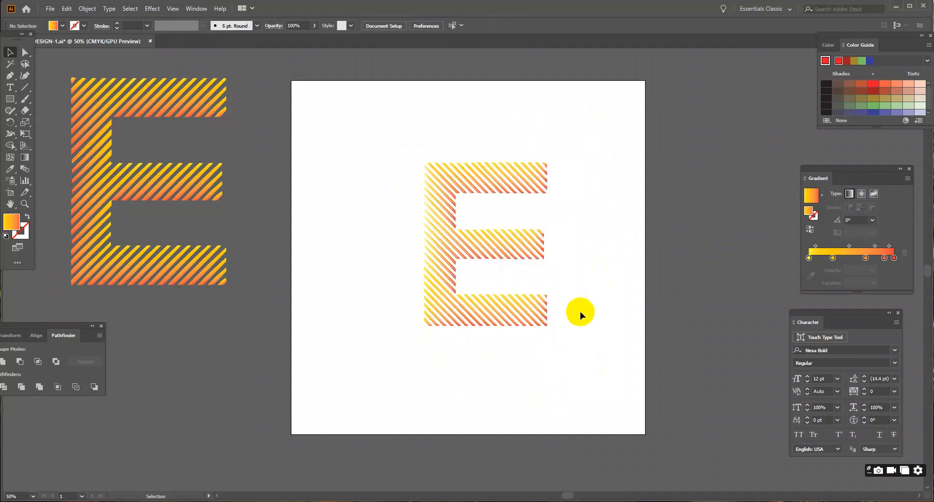
{"action": "left_click_drag", "start_coordinate": [459, 144], "coordinate": [500, 406]}
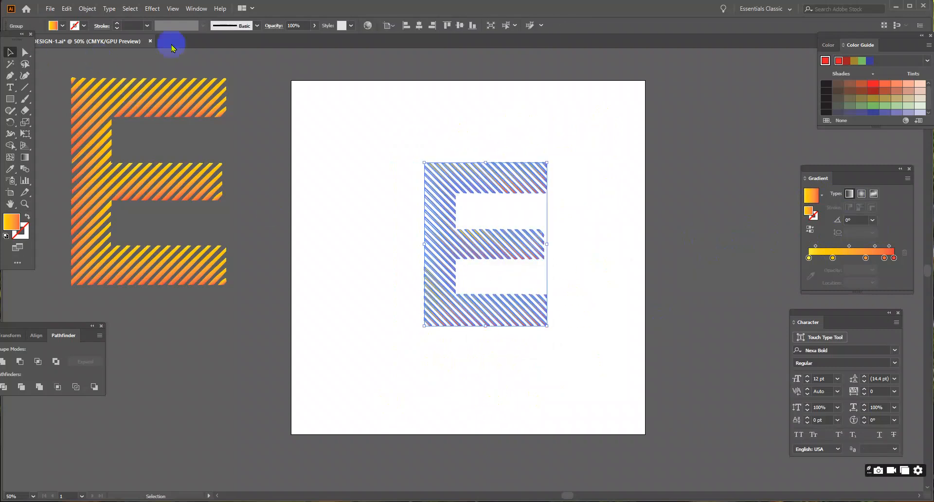
{"action": "left_click", "coordinate": [63, 28]}
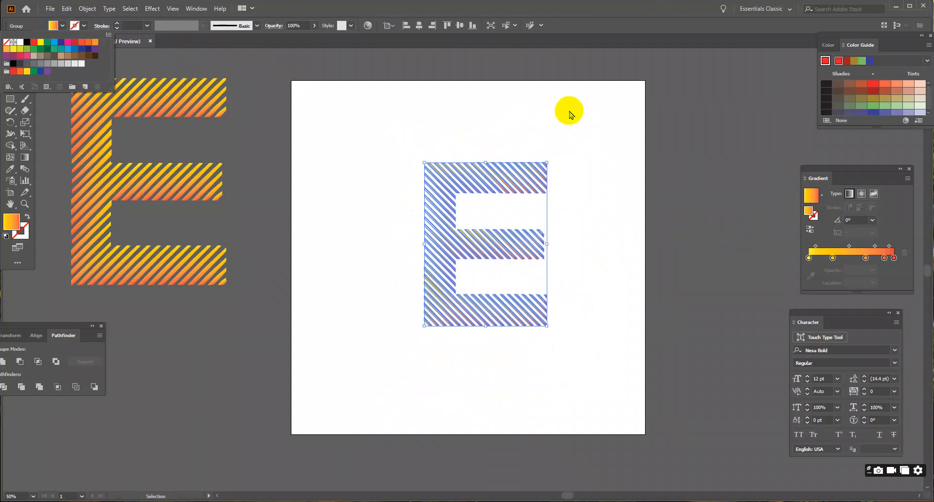
{"action": "left_click", "coordinate": [596, 373]}
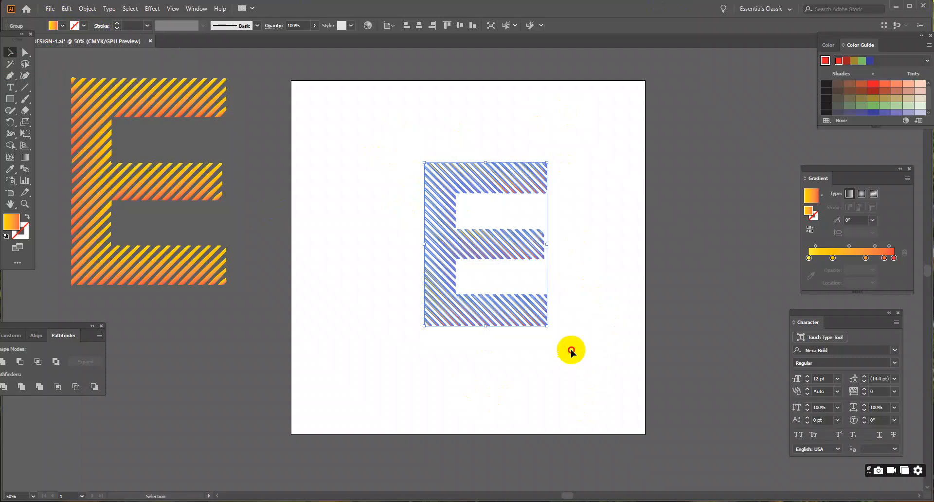
{"action": "left_click", "coordinate": [550, 365]}
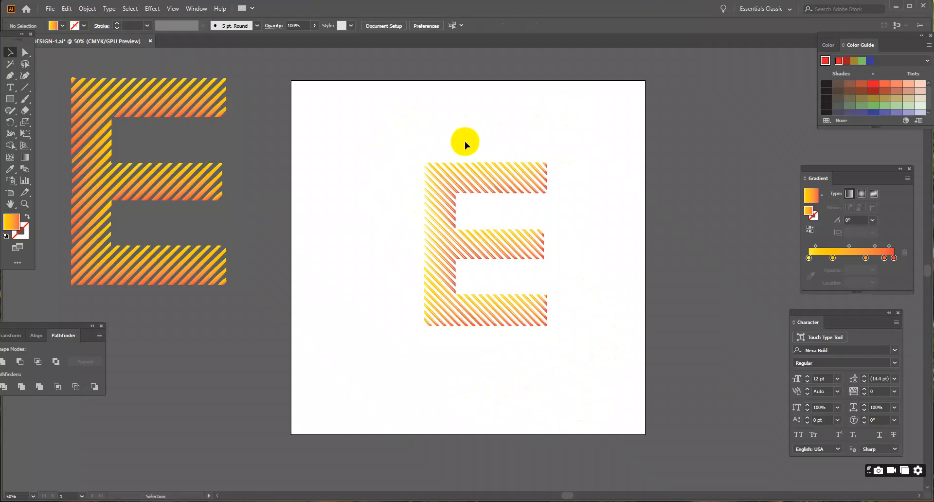
- Select the complete gradient-striped E on the artboard
{"action": "left_click_drag", "start_coordinate": [399, 138], "coordinate": [483, 351]}
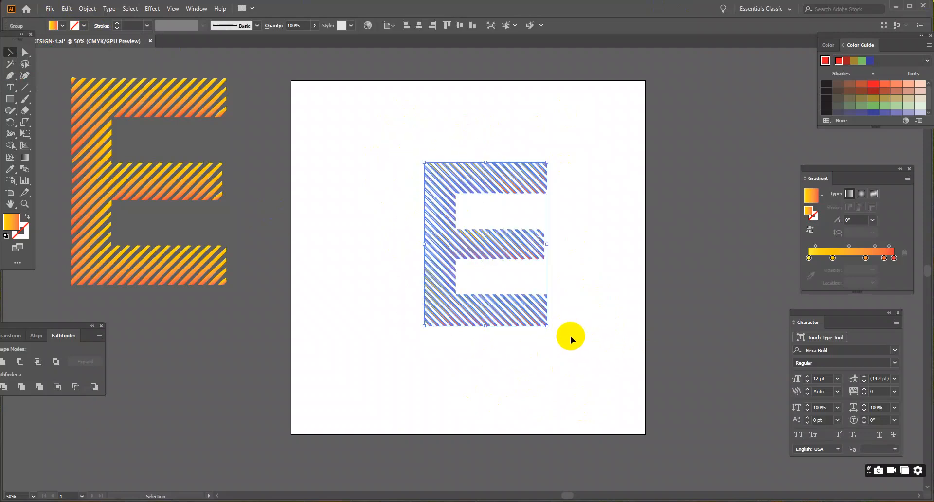